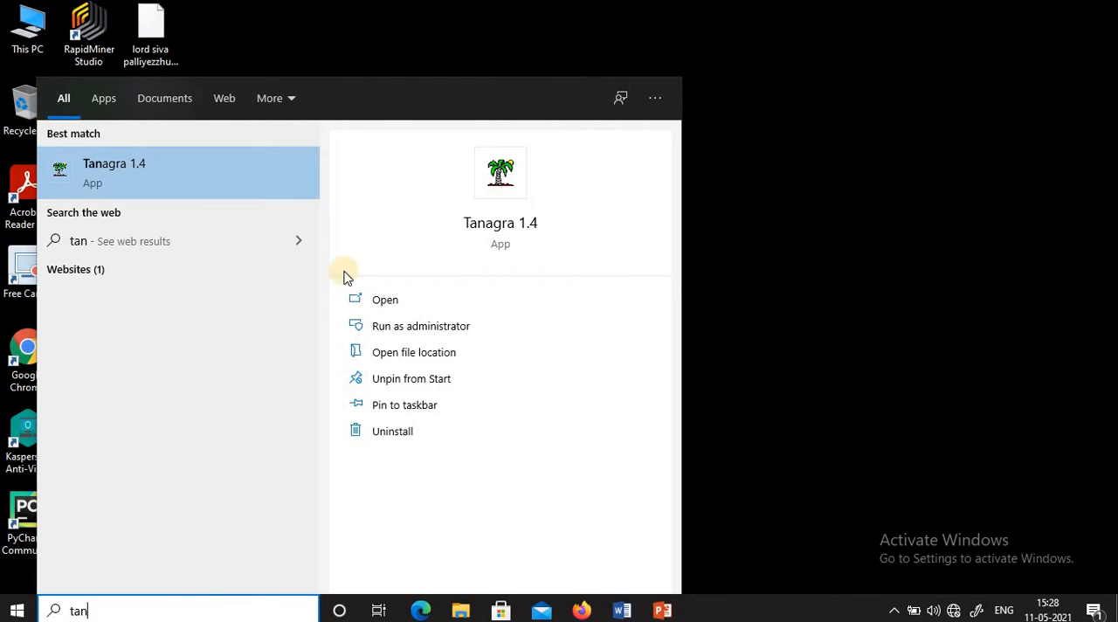
# - Launch Tanagra 1.4 and display the supervised learning components
pyautogui.click(148, 172)
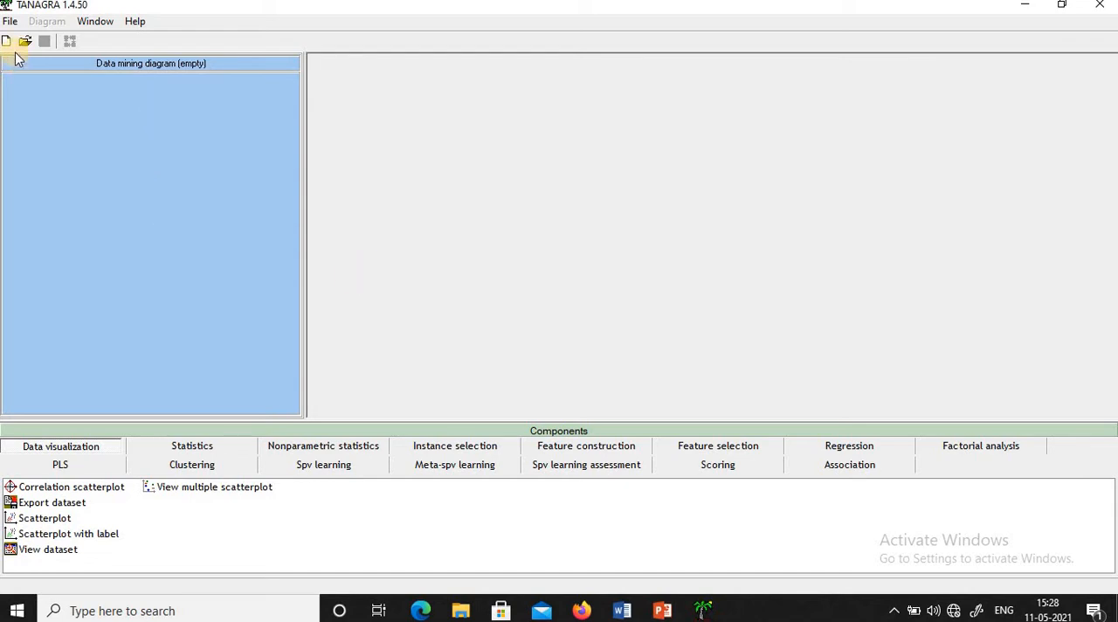
pyautogui.click(314, 469)
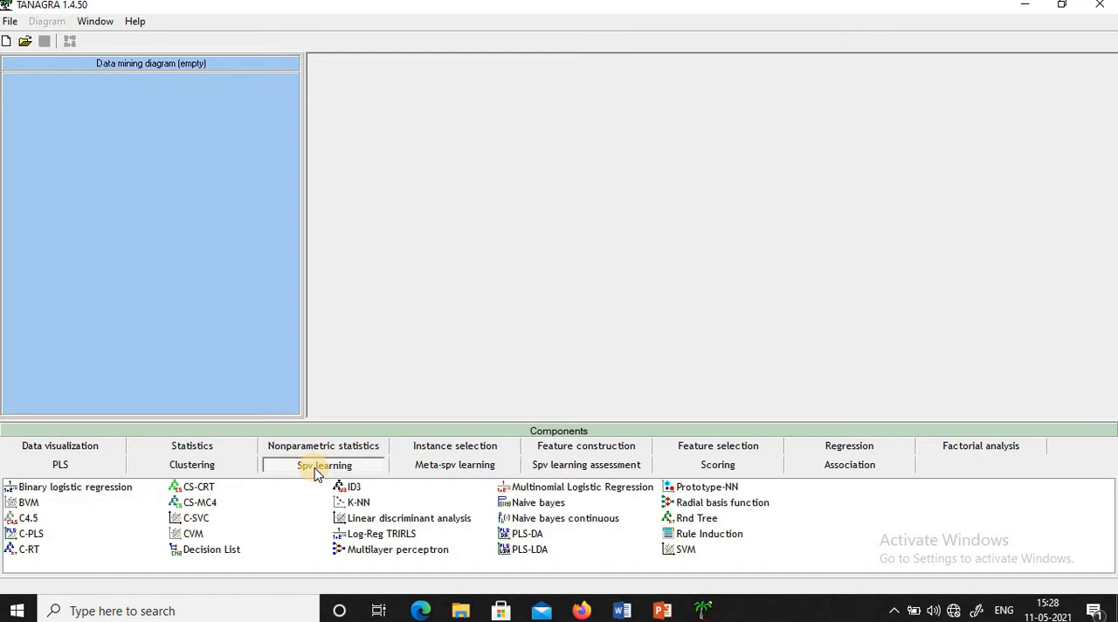
pyautogui.moveTo(37, 524)
# - Start a new data mining diagram and browse for its dataset in Program Files (x86) on drive C
pyautogui.click(8, 43)
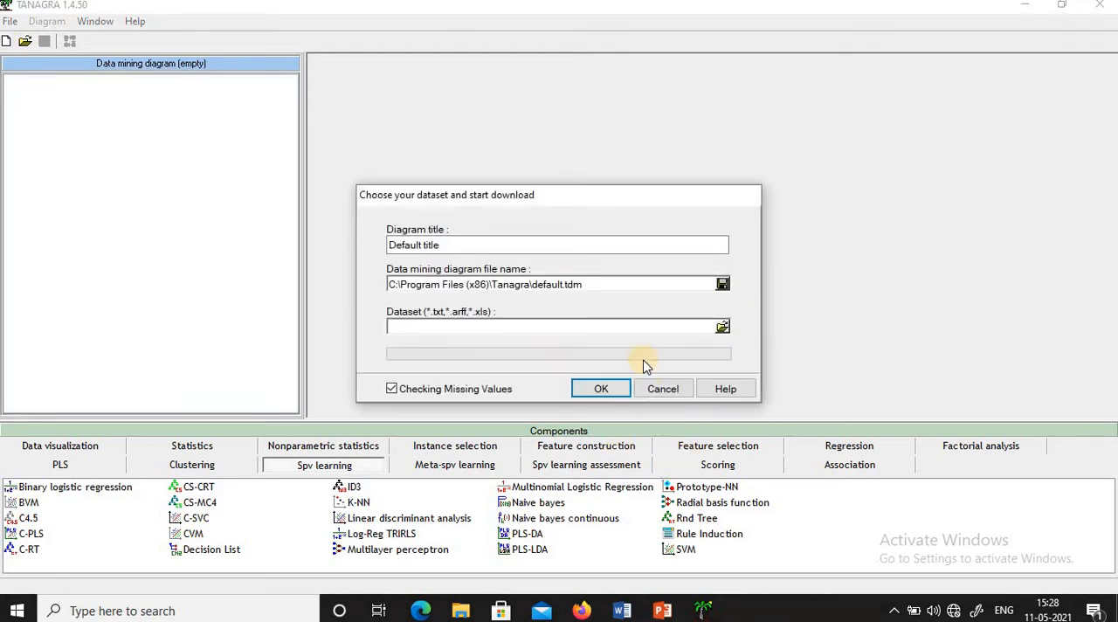
pyautogui.click(723, 327)
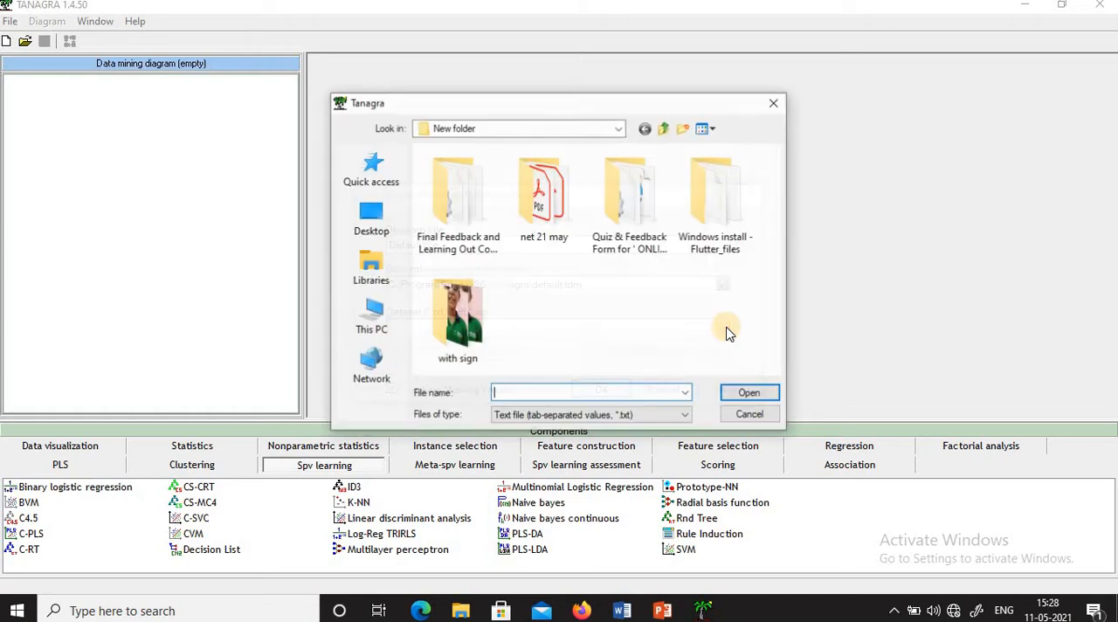
pyautogui.click(381, 328)
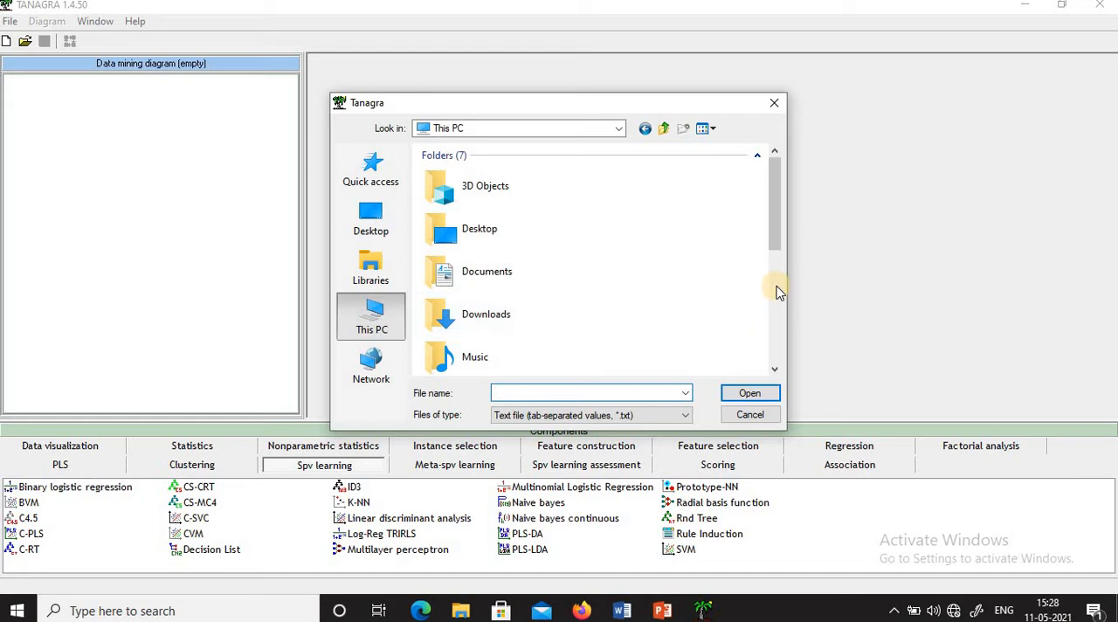
pyautogui.click(775, 292)
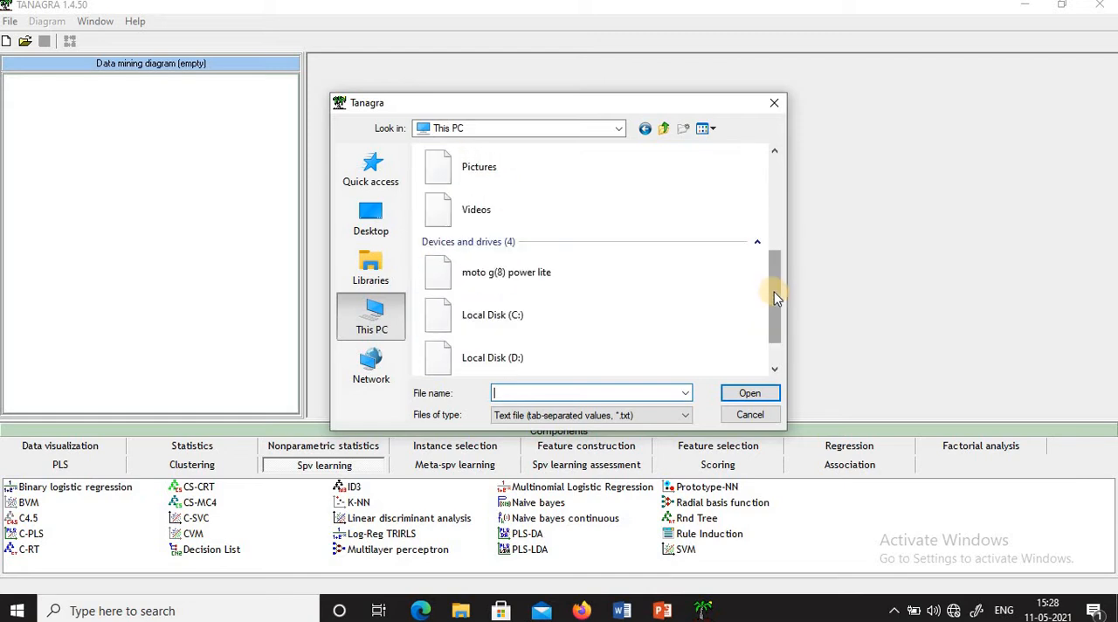
pyautogui.doubleClick(530, 316)
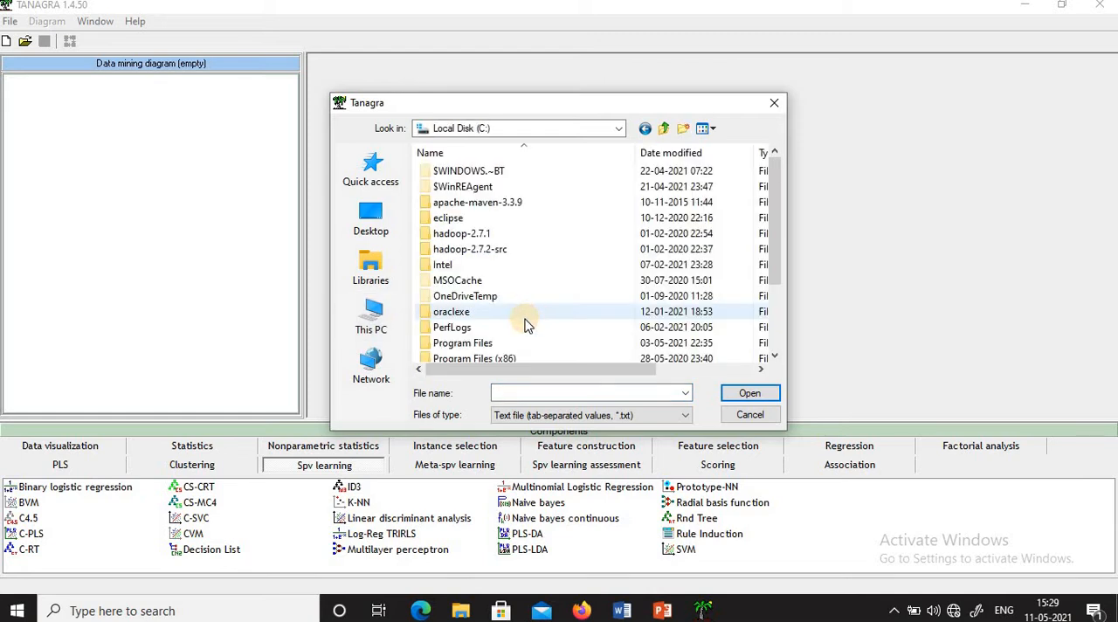
pyautogui.scroll(-1, 527, 324)
pyautogui.doubleClick(510, 314)
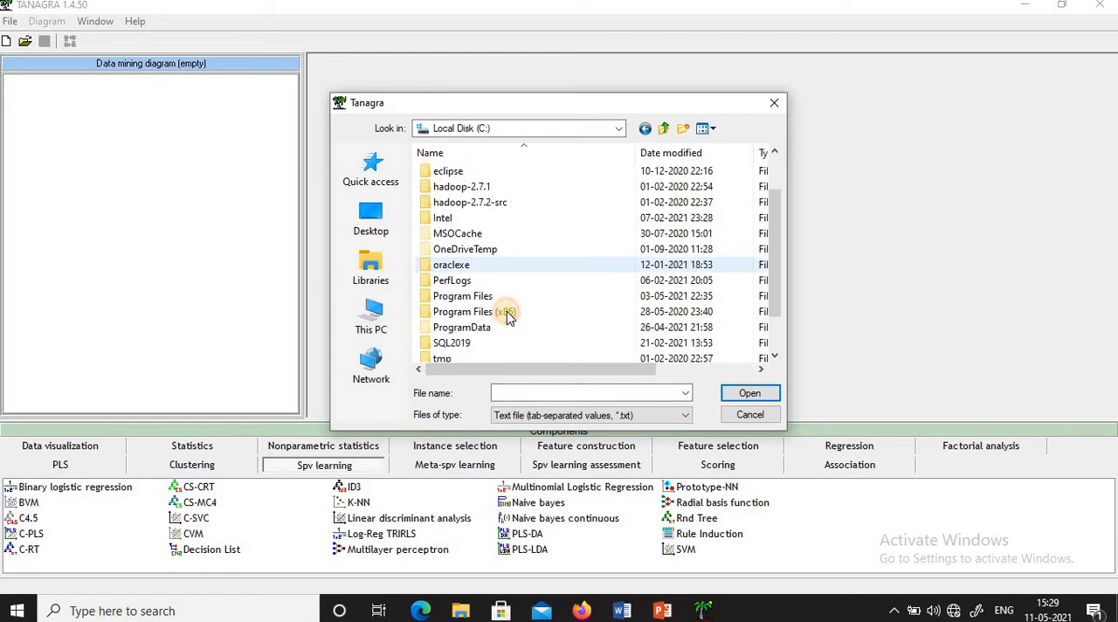
# - Load wine_quality.txt from the Tanagra Dataset folder and create the diagram with the default title
pyautogui.scroll(-1, 507, 311)
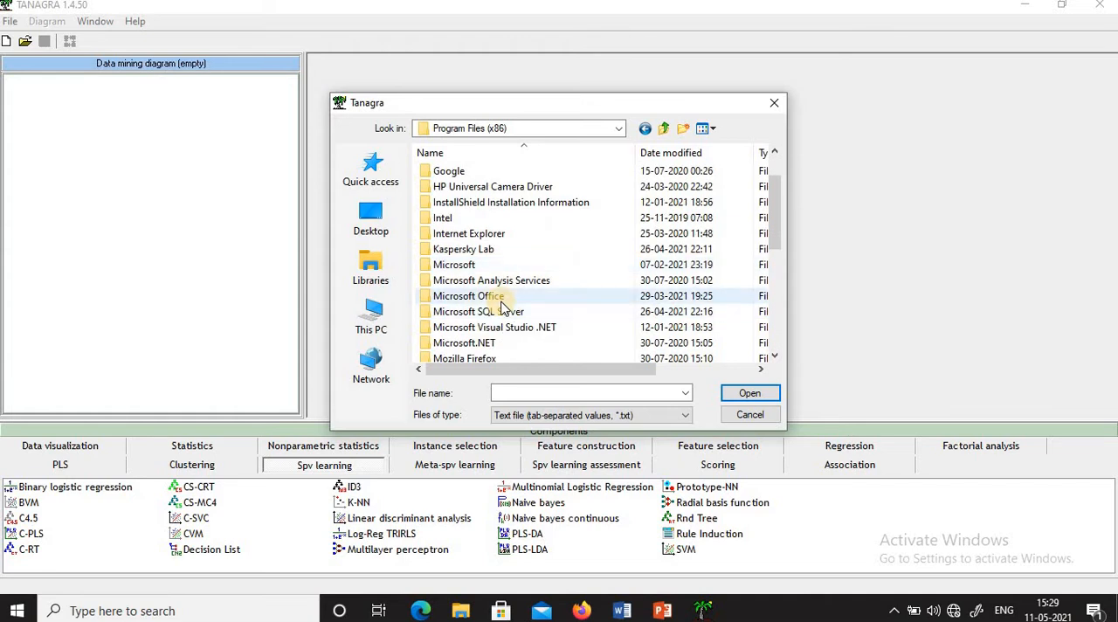
pyautogui.scroll(-4, 502, 305)
pyautogui.doubleClick(458, 246)
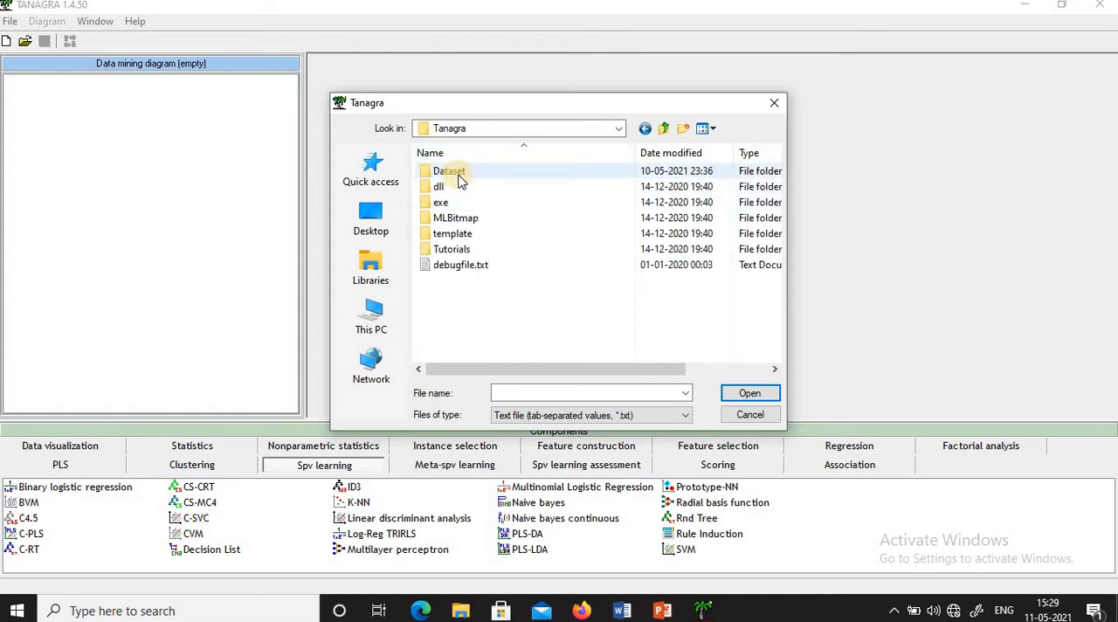
pyautogui.doubleClick(449, 171)
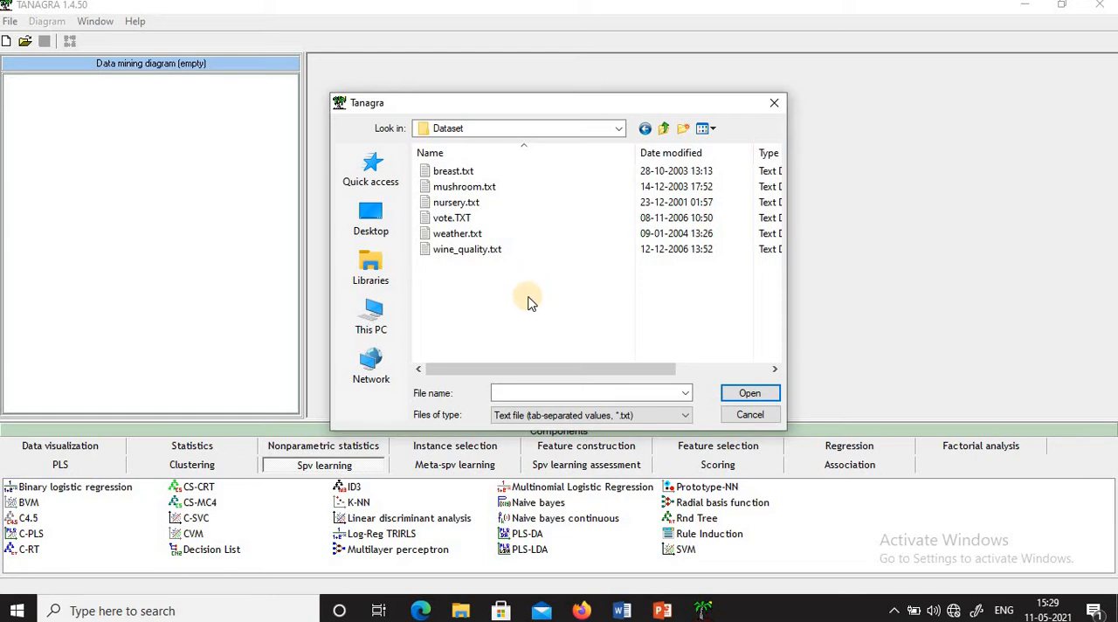
pyautogui.click(486, 251)
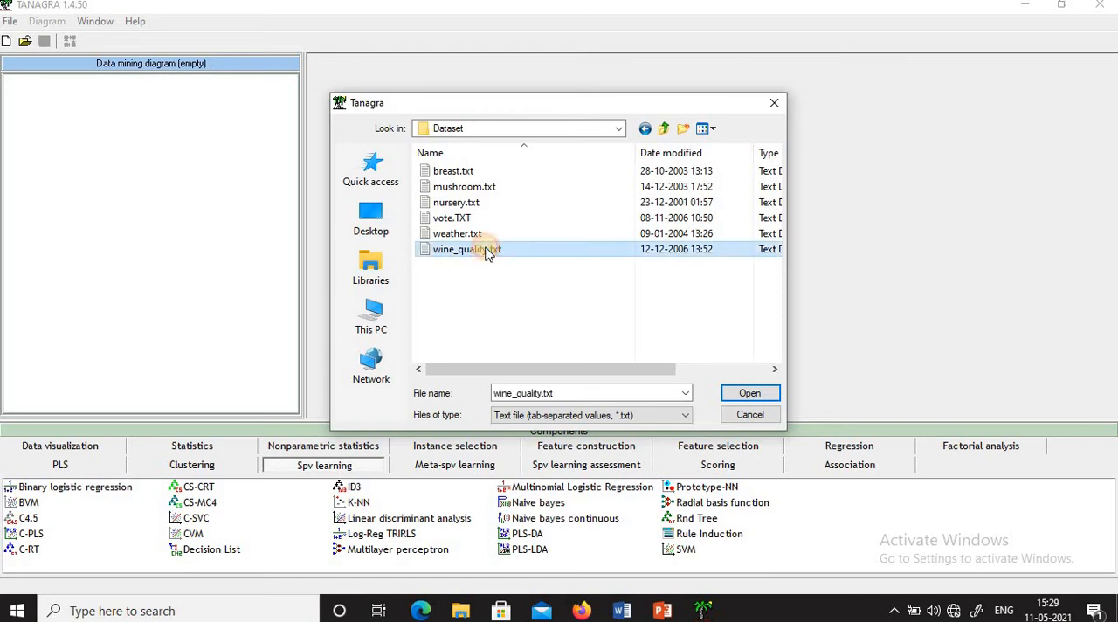
pyautogui.click(750, 394)
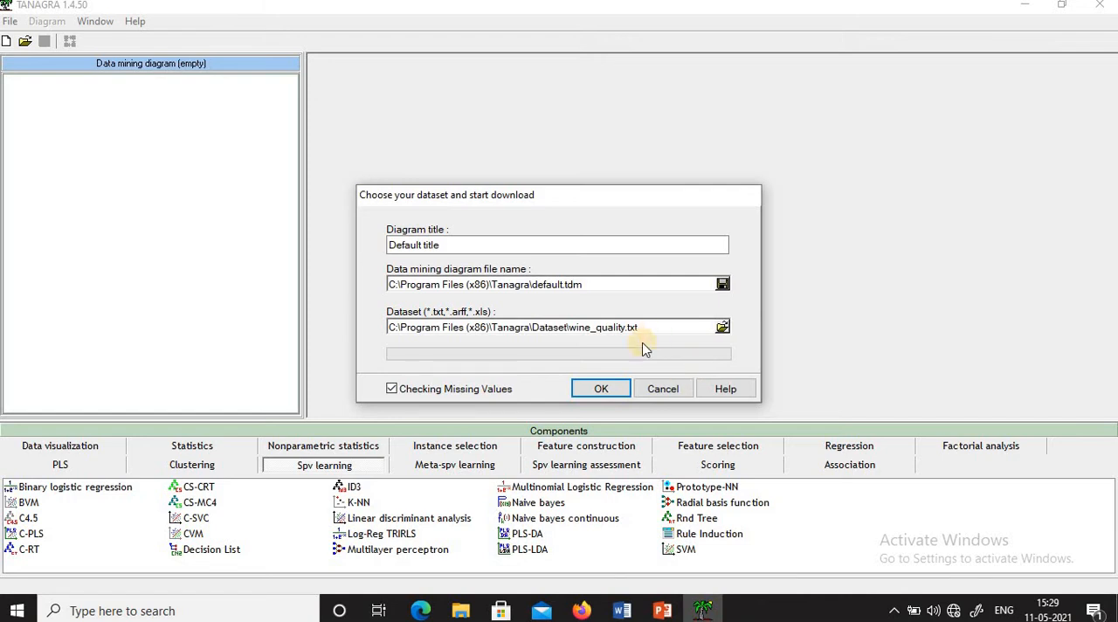
pyautogui.click(603, 388)
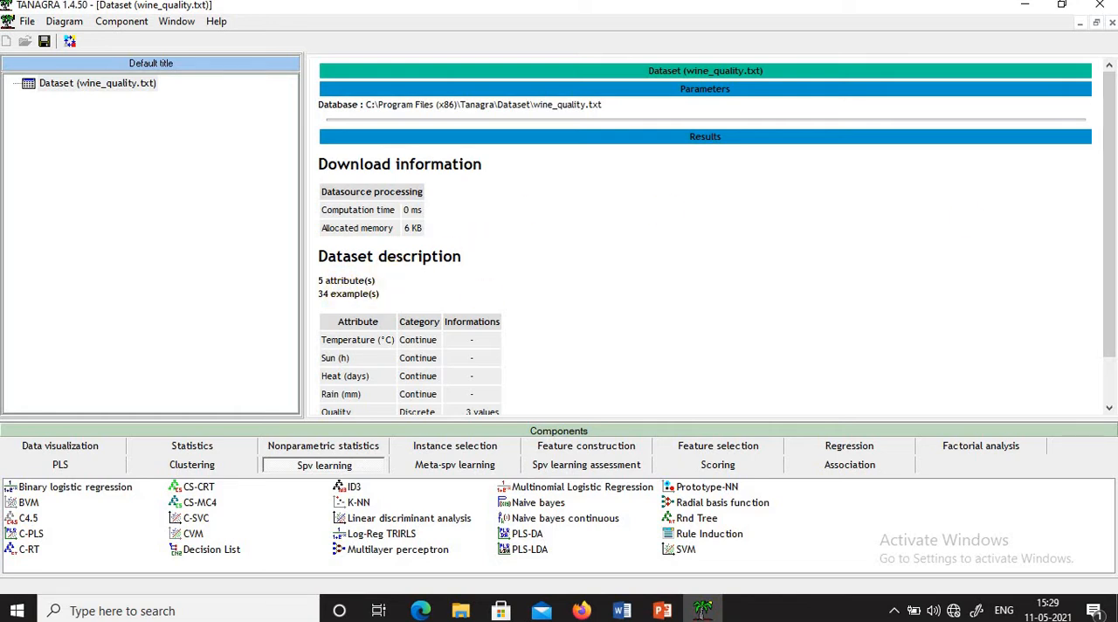
# - Add a View dataset component under the wine_quality.txt dataset and display its data grid
pyautogui.click(1110, 343)
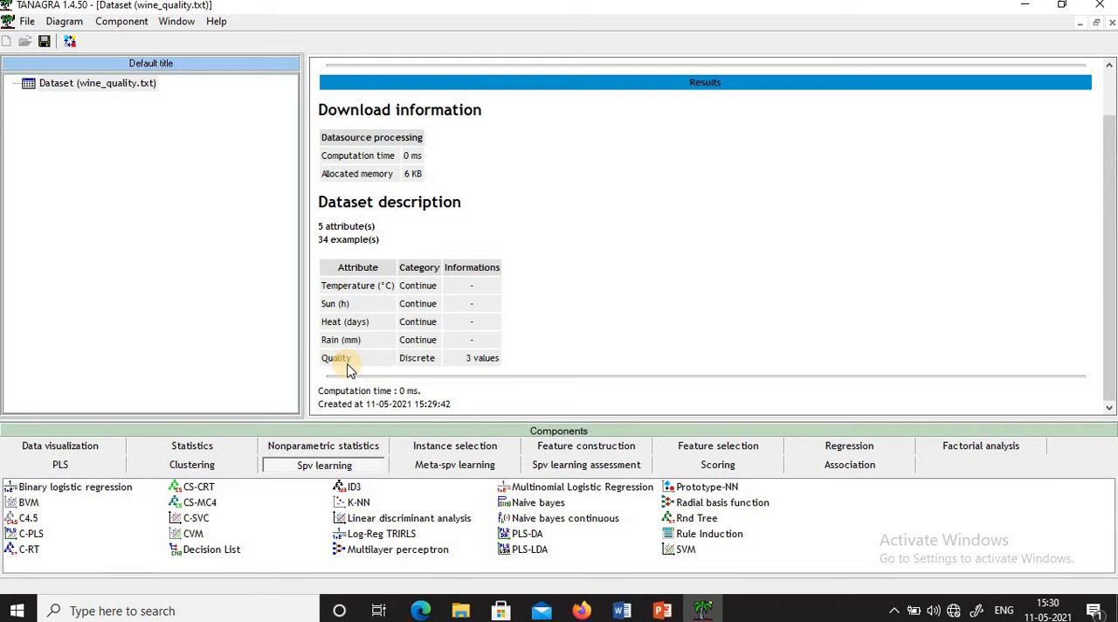
pyautogui.click(101, 87)
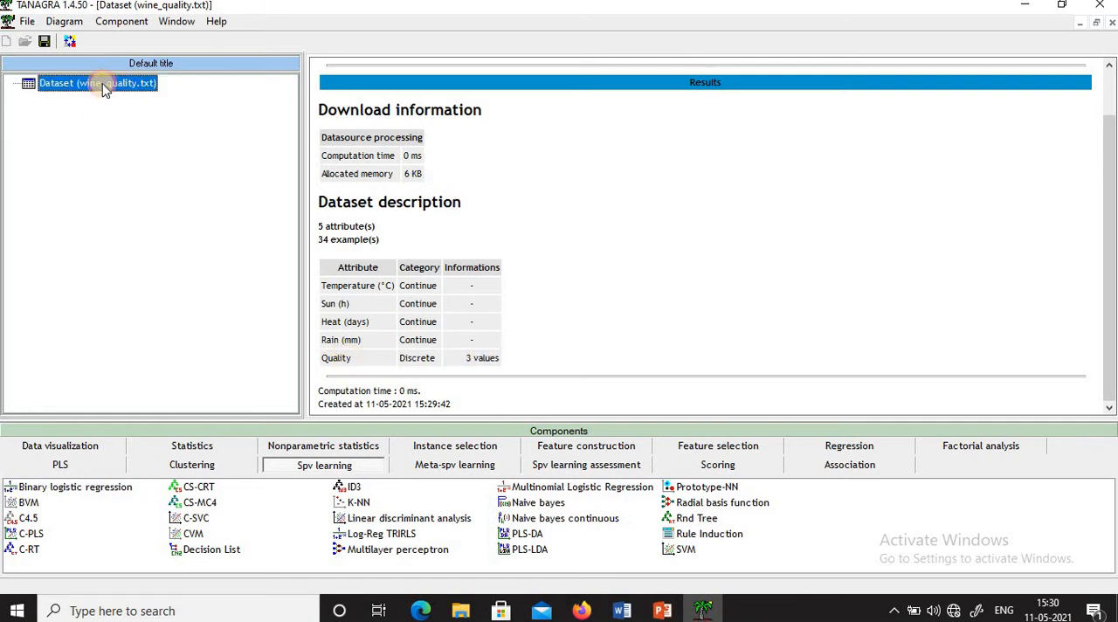
pyautogui.click(94, 449)
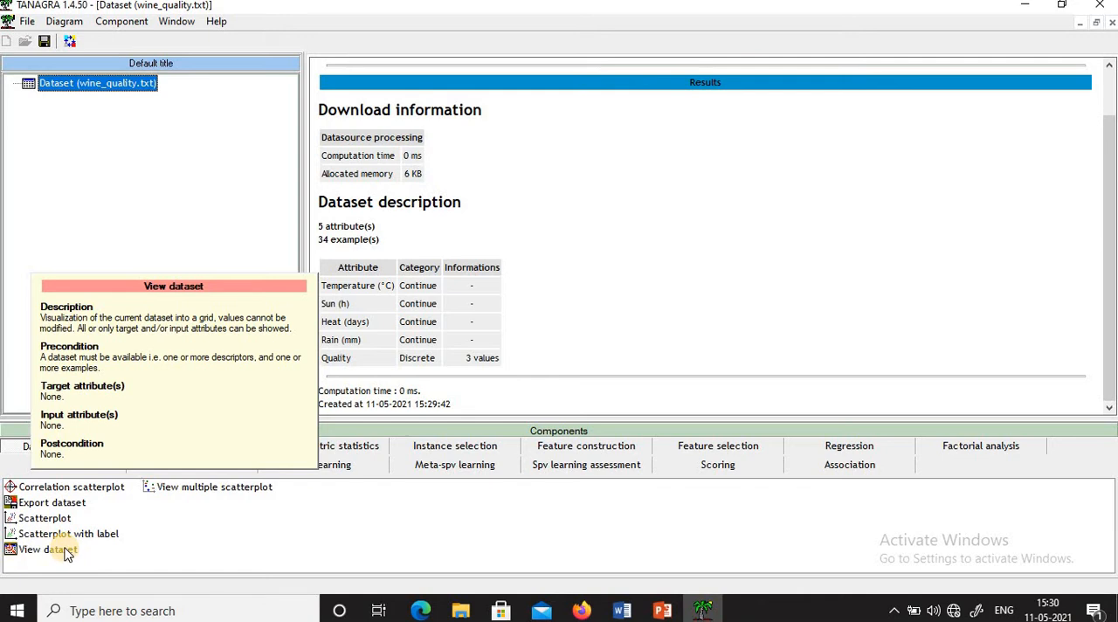
pyautogui.moveTo(67, 553); pyautogui.dragTo(118, 92)
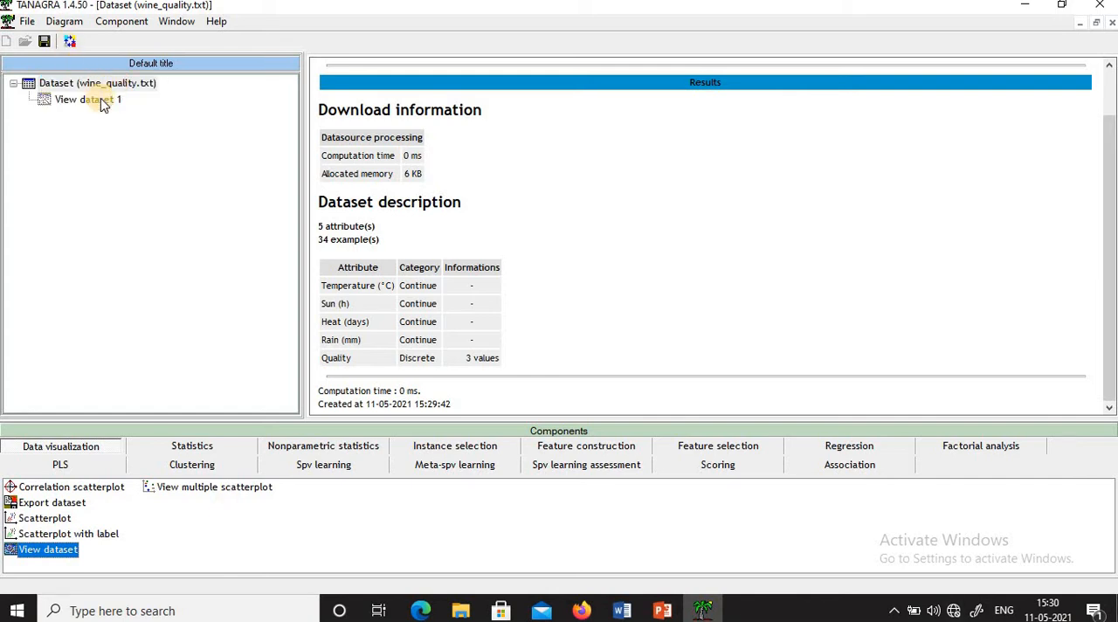
pyautogui.doubleClick(102, 101)
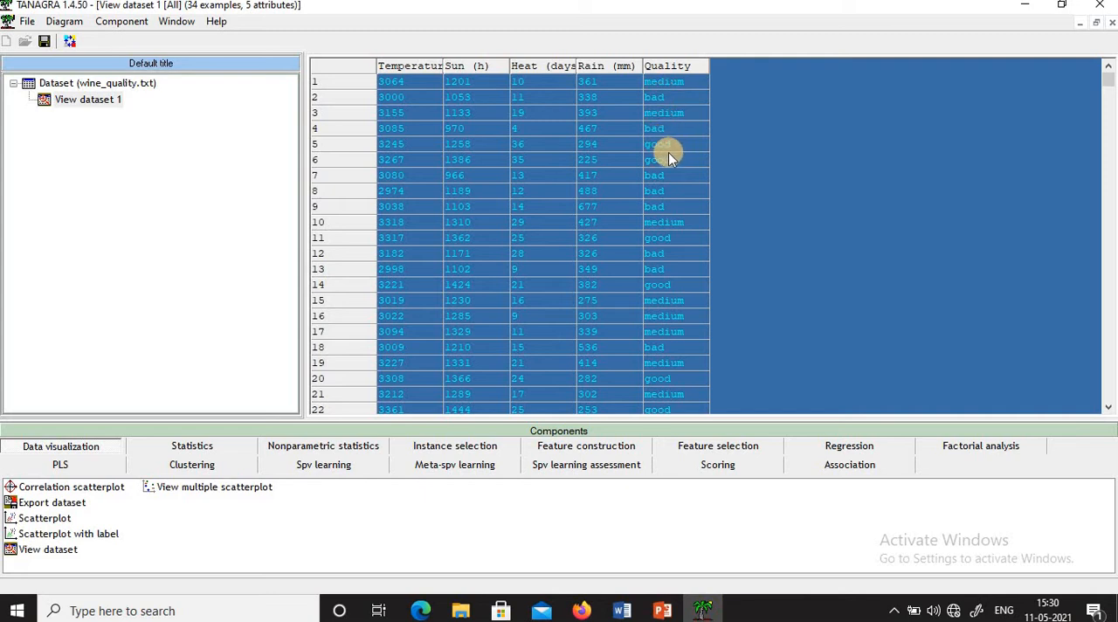
# - Redisplay the View dataset grid at full size and browse its records down to the last row
pyautogui.rightClick(115, 99)
pyautogui.click(162, 149)
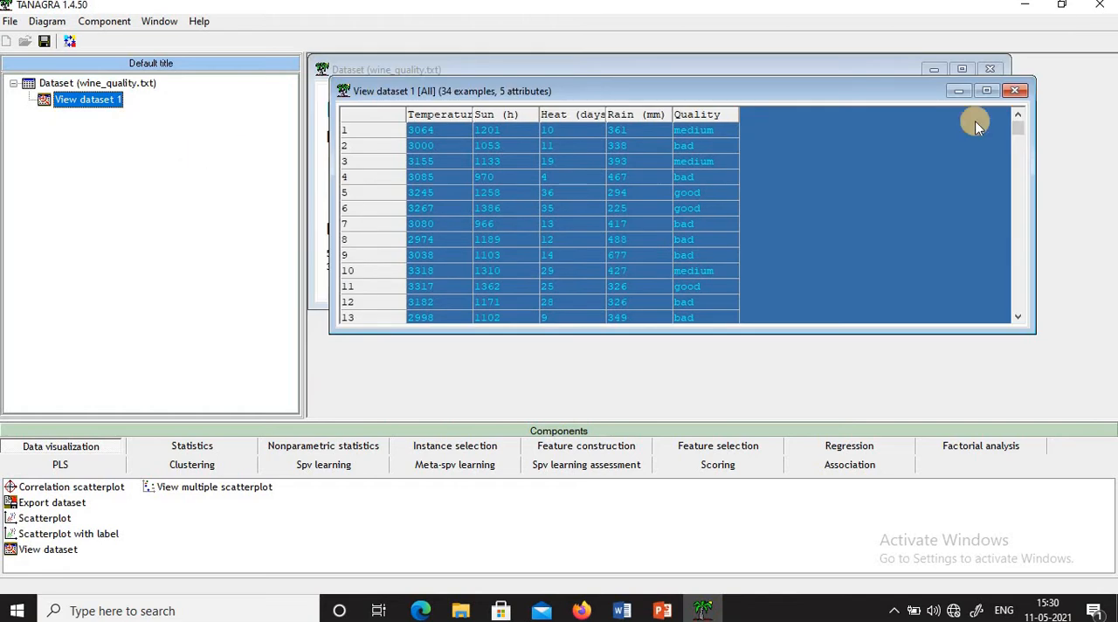
pyautogui.click(984, 92)
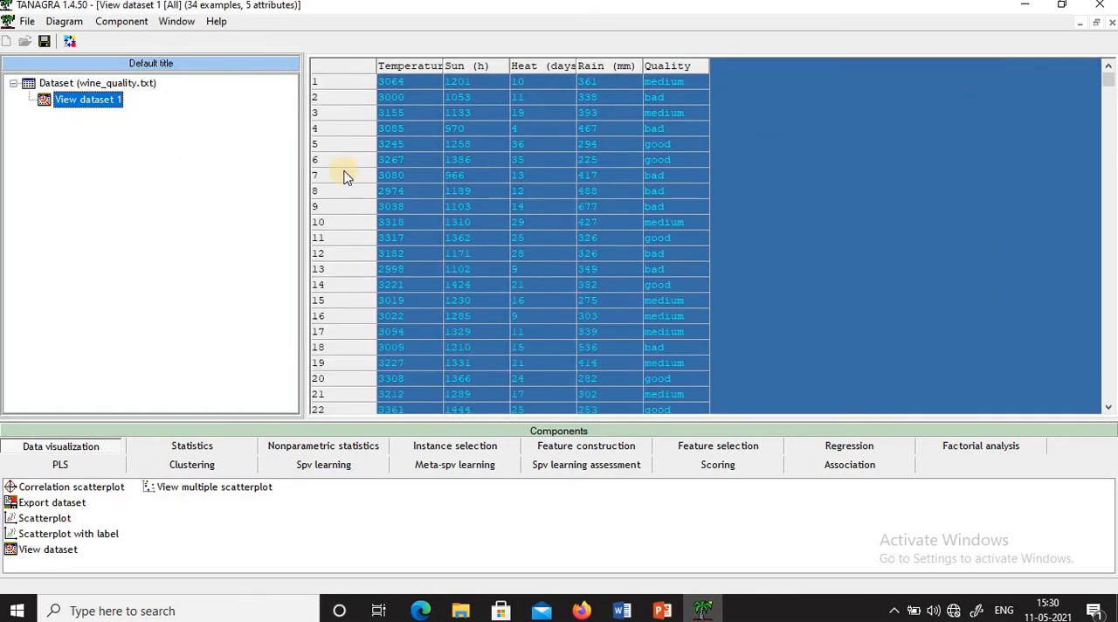
pyautogui.click(339, 77)
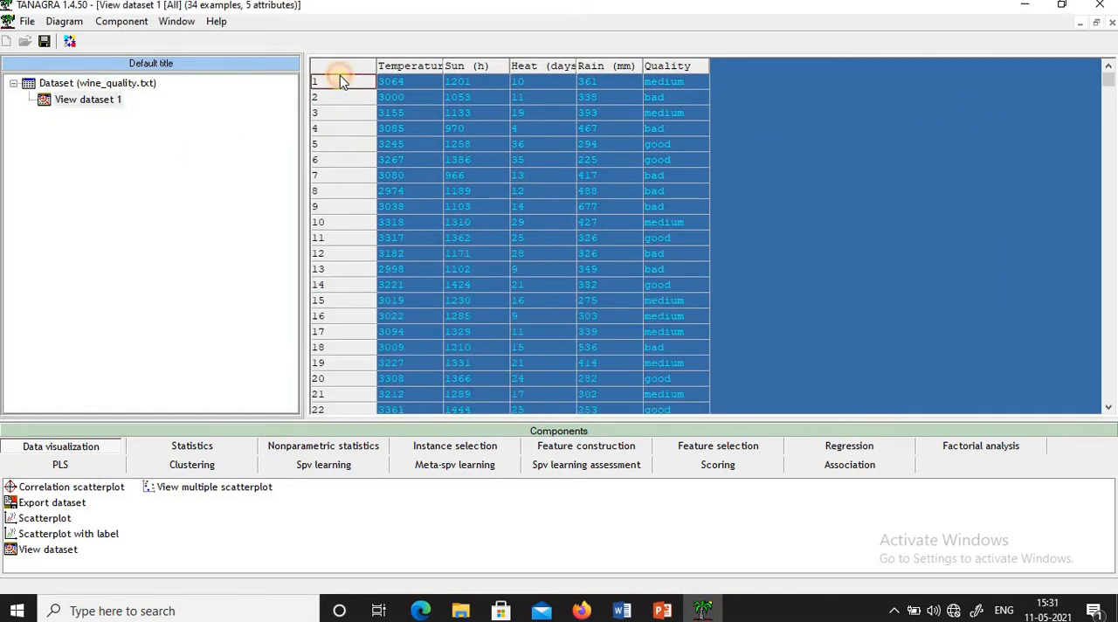
pyautogui.press('Down')
pyautogui.press('Down')
pyautogui.press('Down')
pyautogui.press('Down')
pyautogui.press('Down')
pyautogui.press('Down')
pyautogui.press('Down')
pyautogui.press('Down')
pyautogui.press('Down')
pyautogui.press('Down')
pyautogui.press('Down')
pyautogui.press('Down')
pyautogui.press('Down')
pyautogui.press('Down')
pyautogui.press('Down')
pyautogui.press('Down')
pyautogui.press('Down')
pyautogui.press('Down')
pyautogui.press('Down')
pyautogui.press('Down')
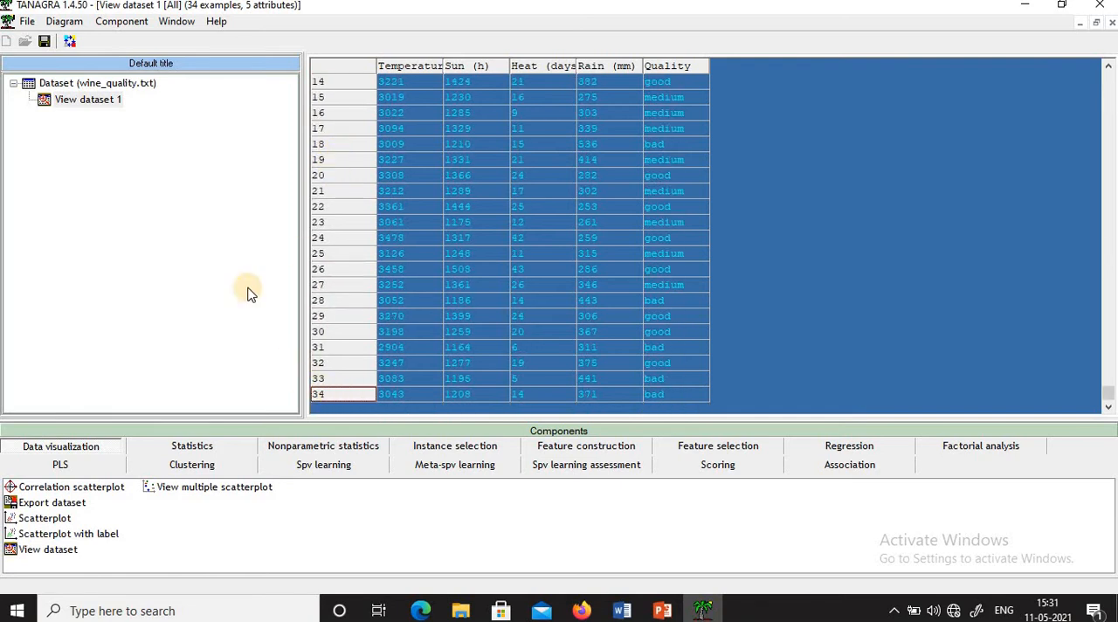
# - Review the wine_quality.txt dataset description, then return to the View dataset grid at full size
pyautogui.doubleClick(145, 82)
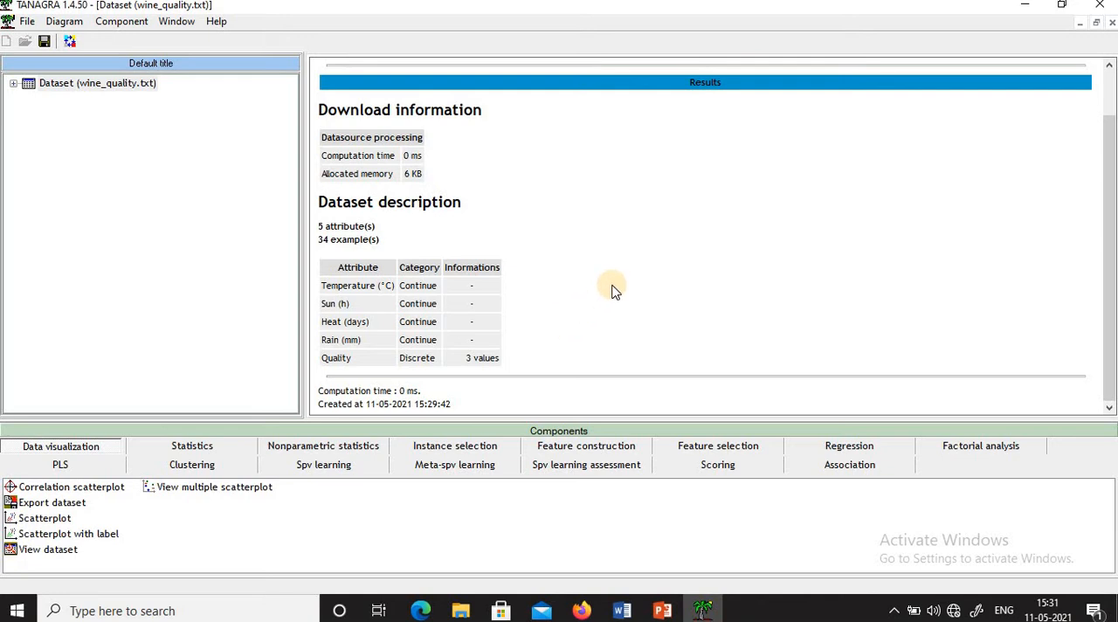
pyautogui.click(18, 84)
pyautogui.click(12, 84)
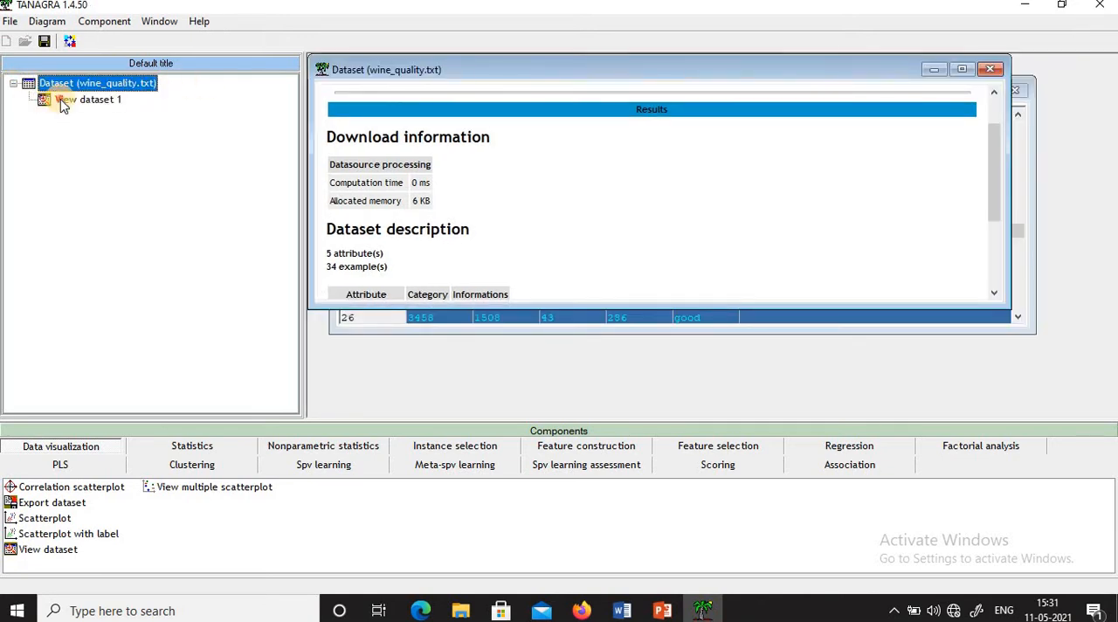
pyautogui.click(60, 100)
pyautogui.doubleClick(61, 100)
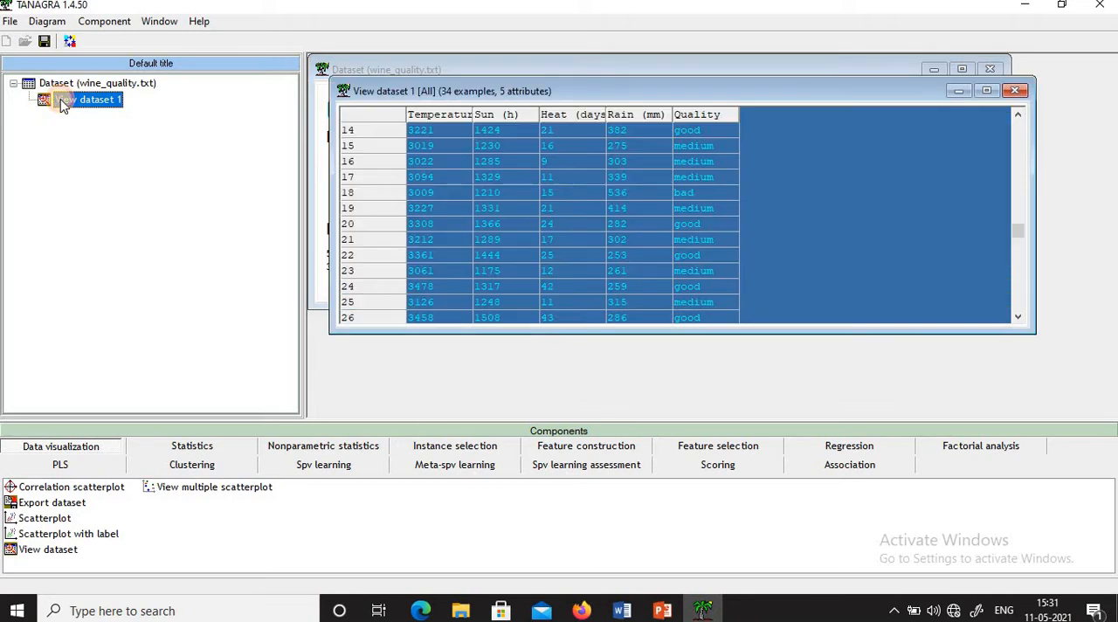
pyautogui.click(980, 96)
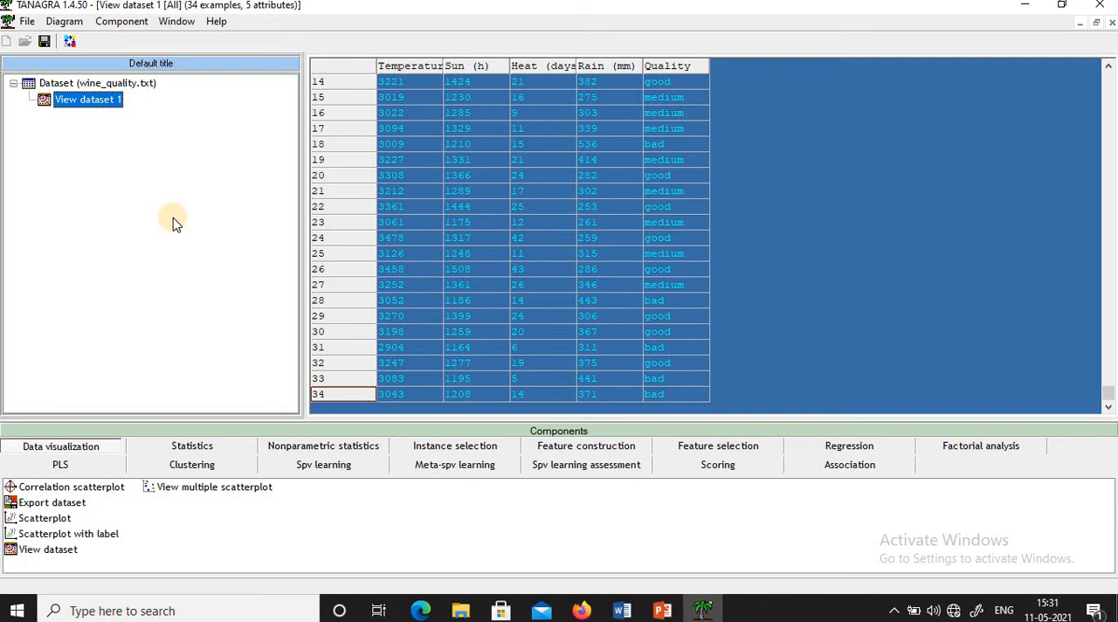
# - Add a Define status component under View dataset 1 with Temperature (°C), Sun (h), Heat (days) and Rain (mm) as input attributes
pyautogui.click(69, 42)
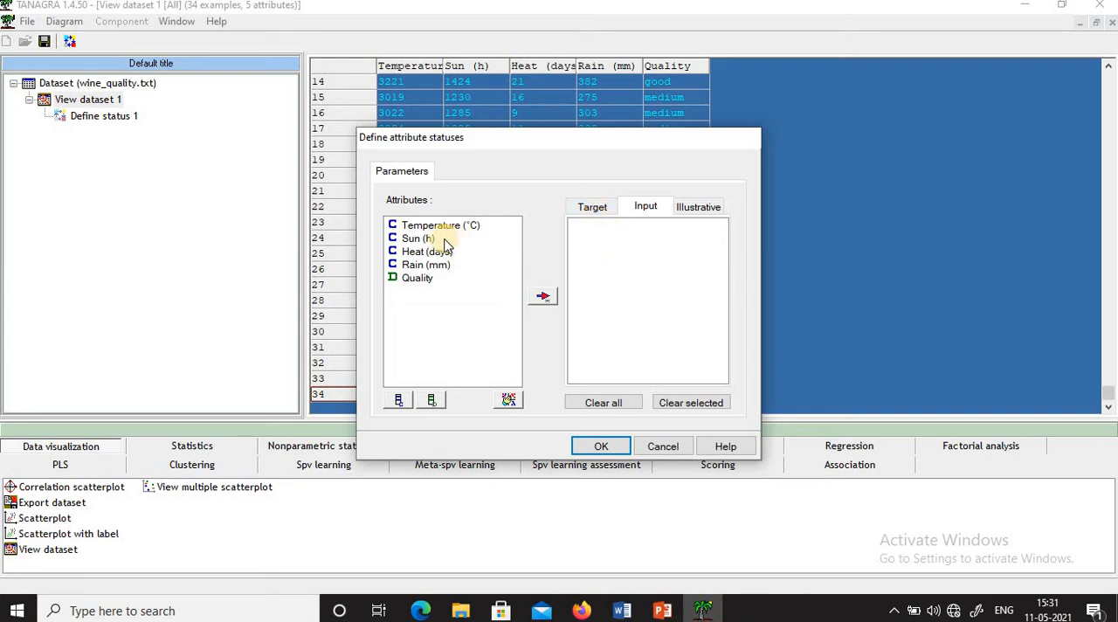
pyautogui.click(422, 226)
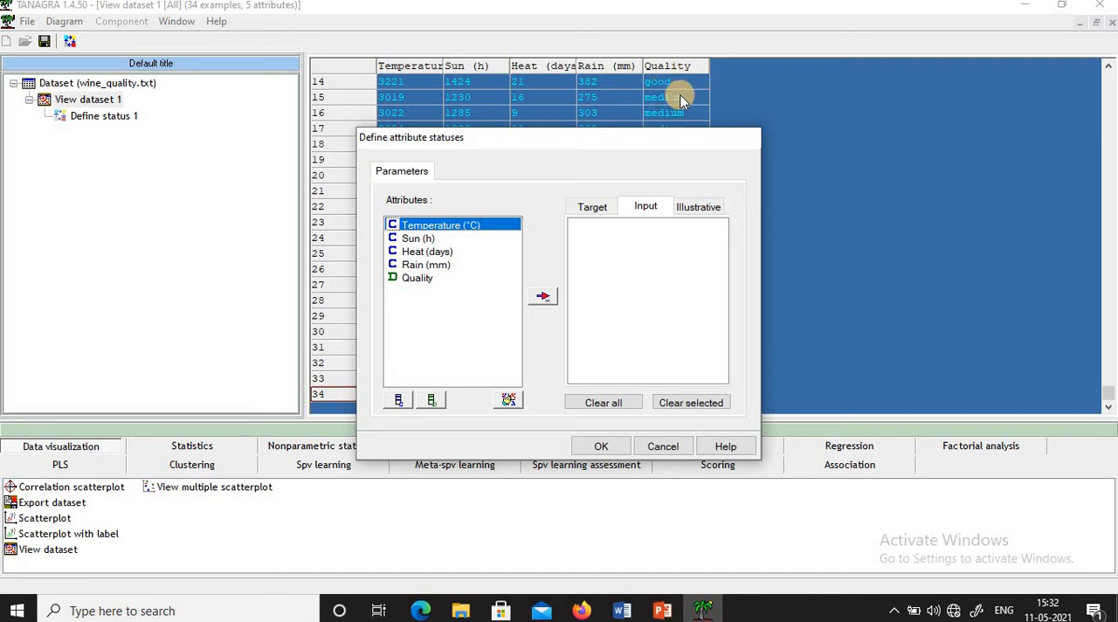
pyautogui.keyDown('shift'); pyautogui.click(440, 265); pyautogui.keyUp('shift')
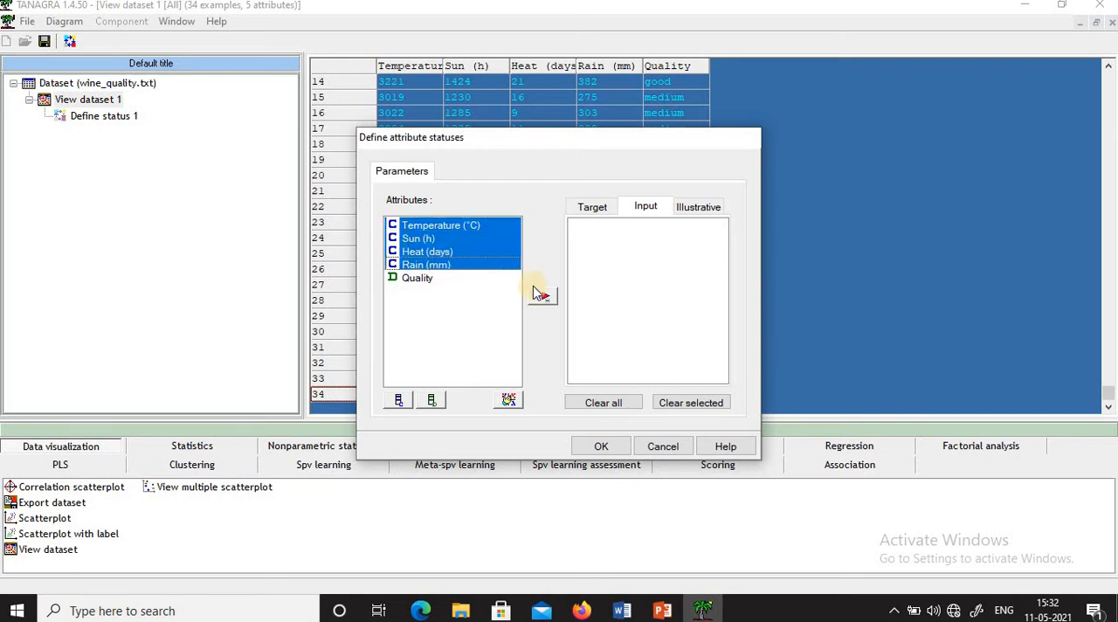
pyautogui.click(542, 298)
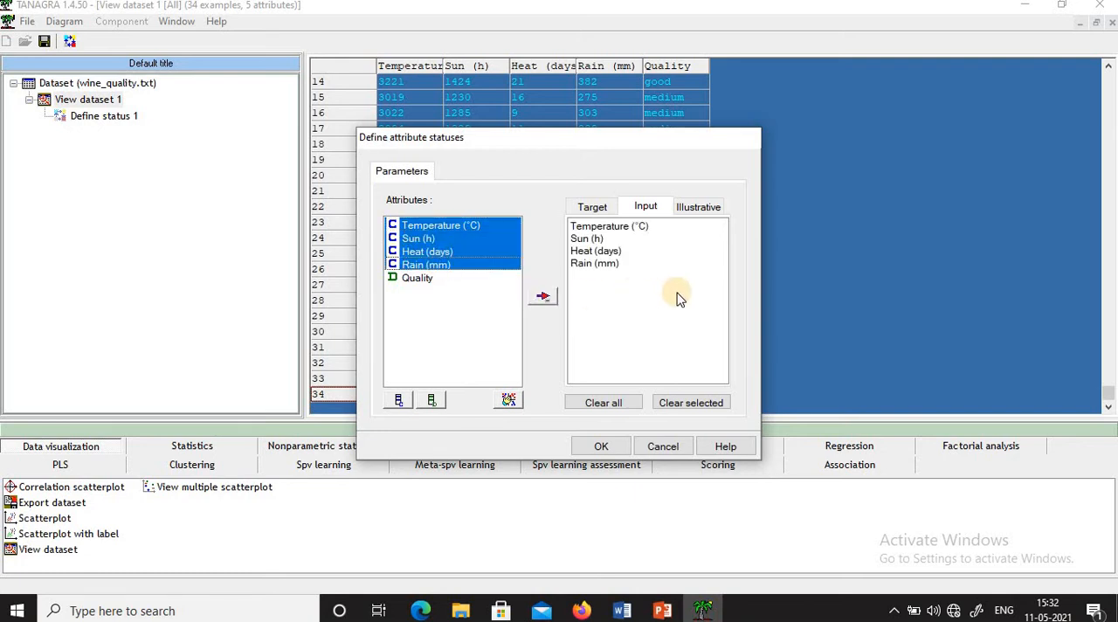
# - Set Quality as the target attribute and confirm the attribute statuses
pyautogui.click(599, 207)
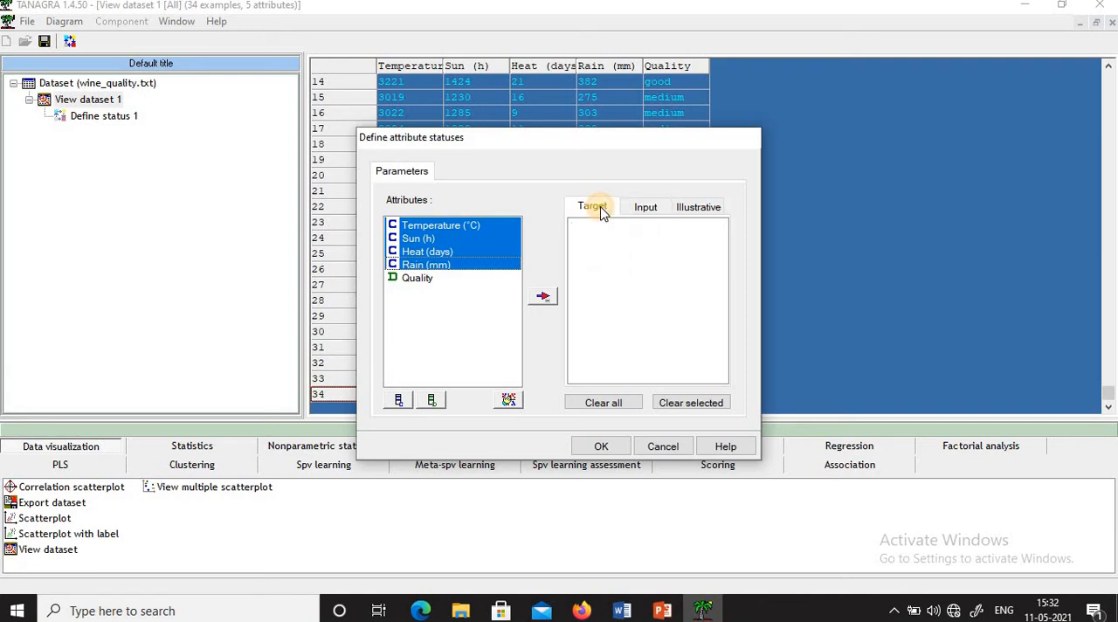
pyautogui.click(423, 278)
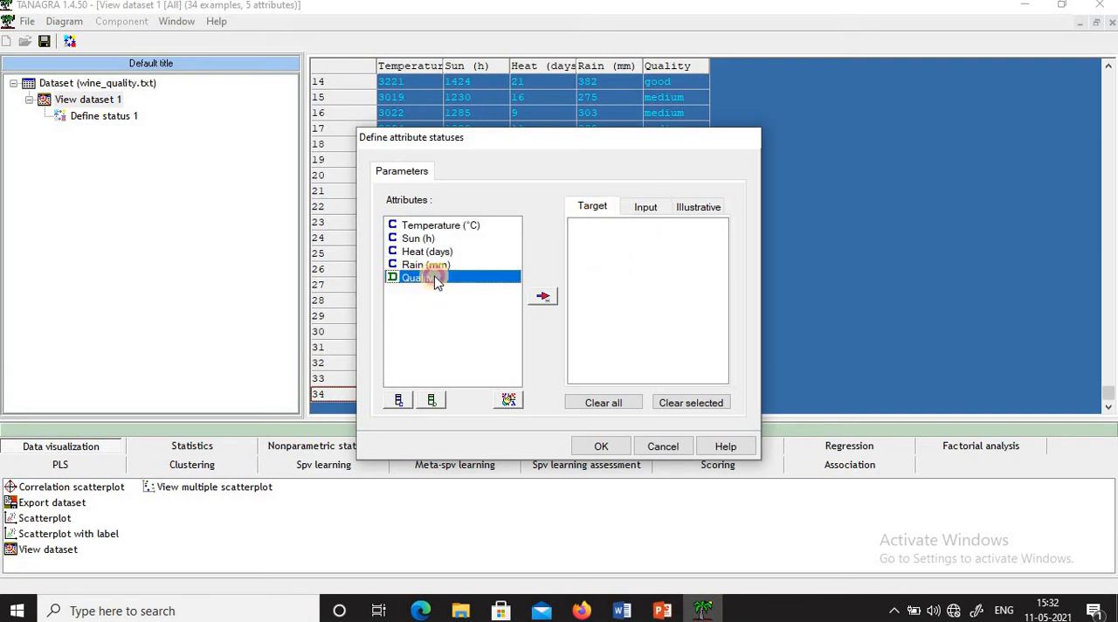
pyautogui.click(544, 297)
pyautogui.click(617, 447)
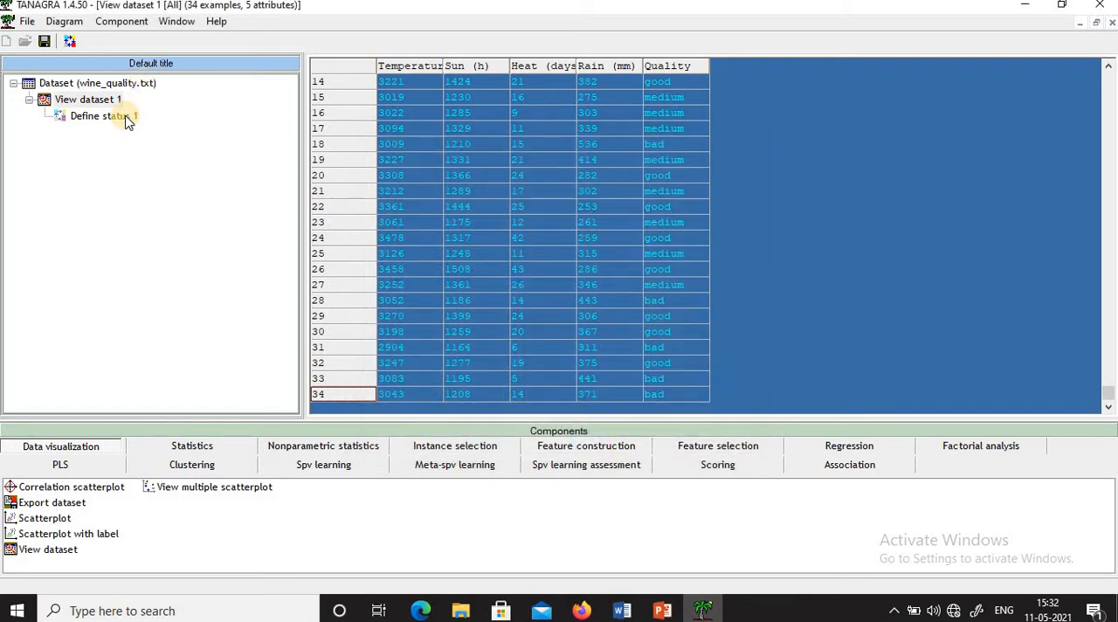
# - Recheck the input and target attributes of Define status 1, confirm them unchanged, and display the component's status report
pyautogui.rightClick(125, 118)
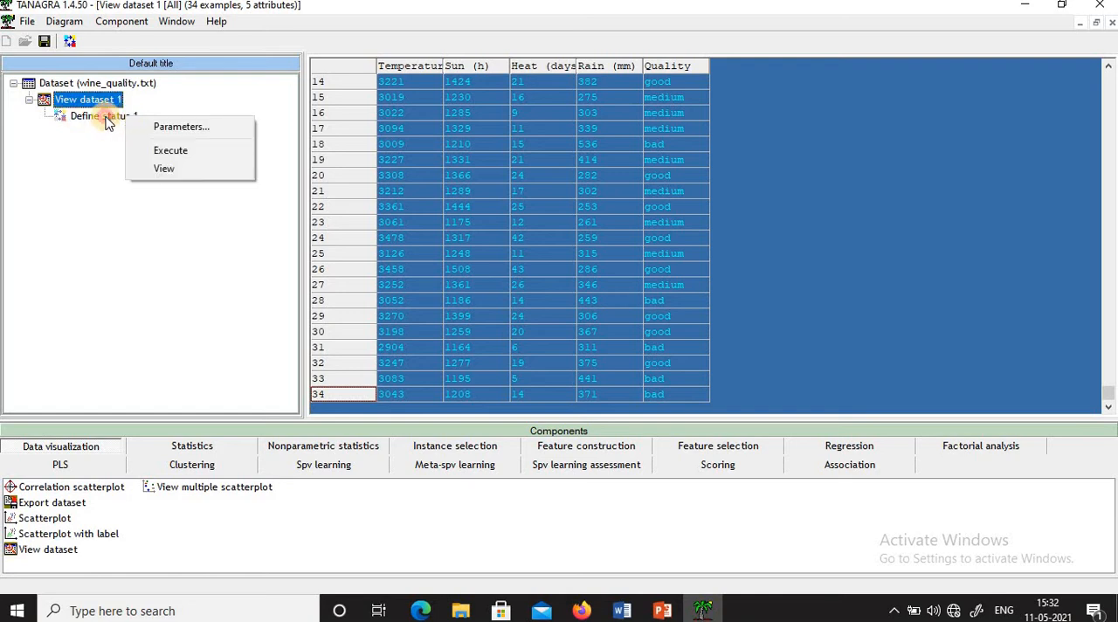
pyautogui.rightClick(106, 116)
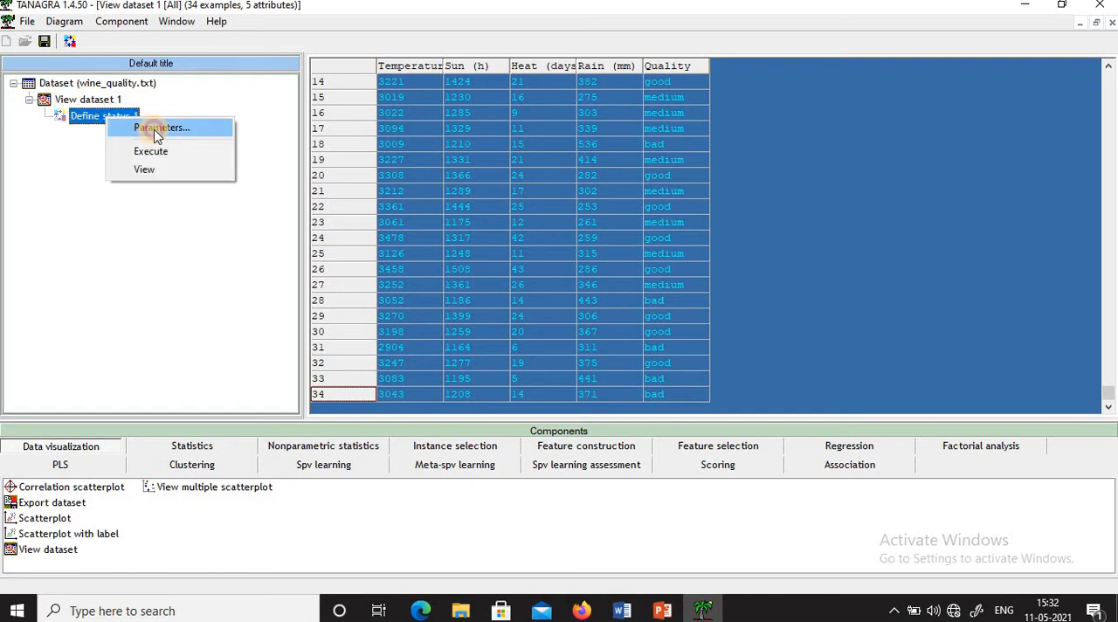
pyautogui.click(153, 130)
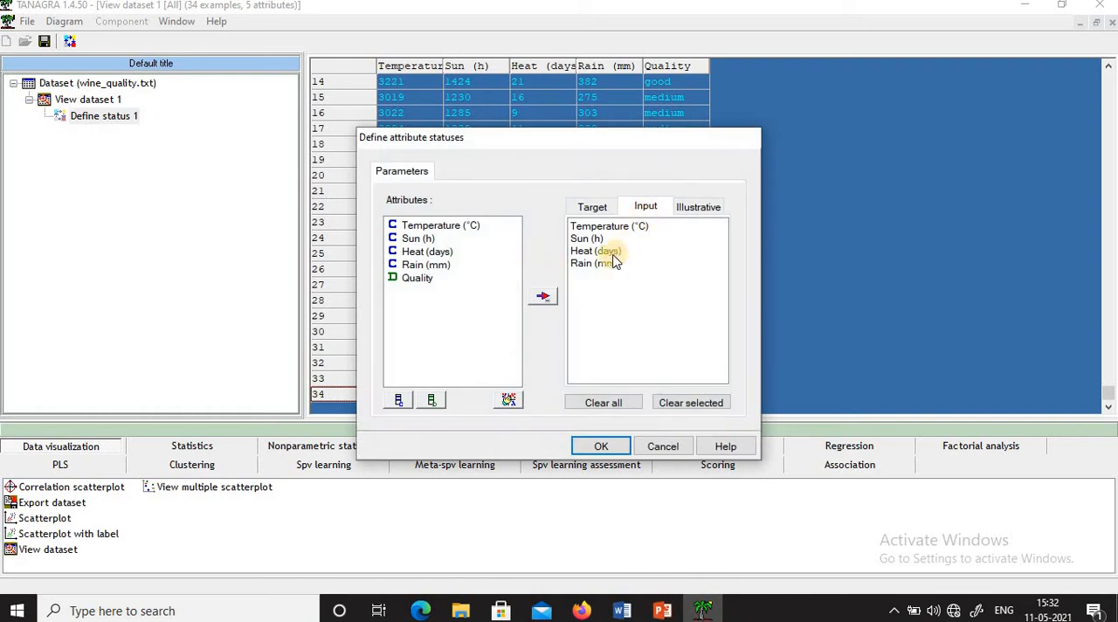
pyautogui.click(594, 207)
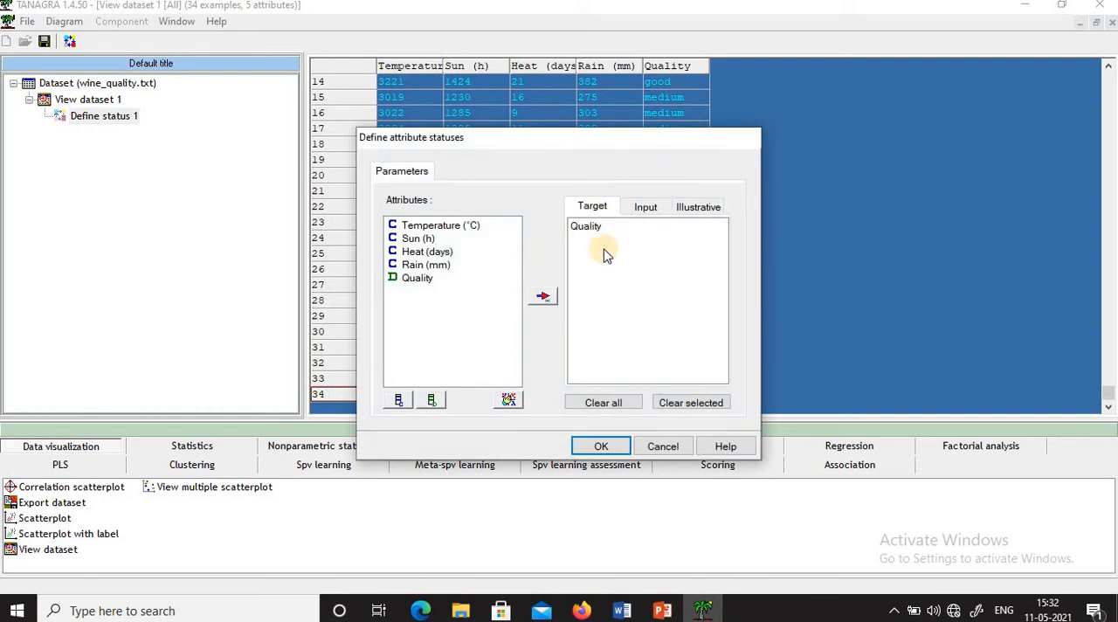
pyautogui.click(603, 446)
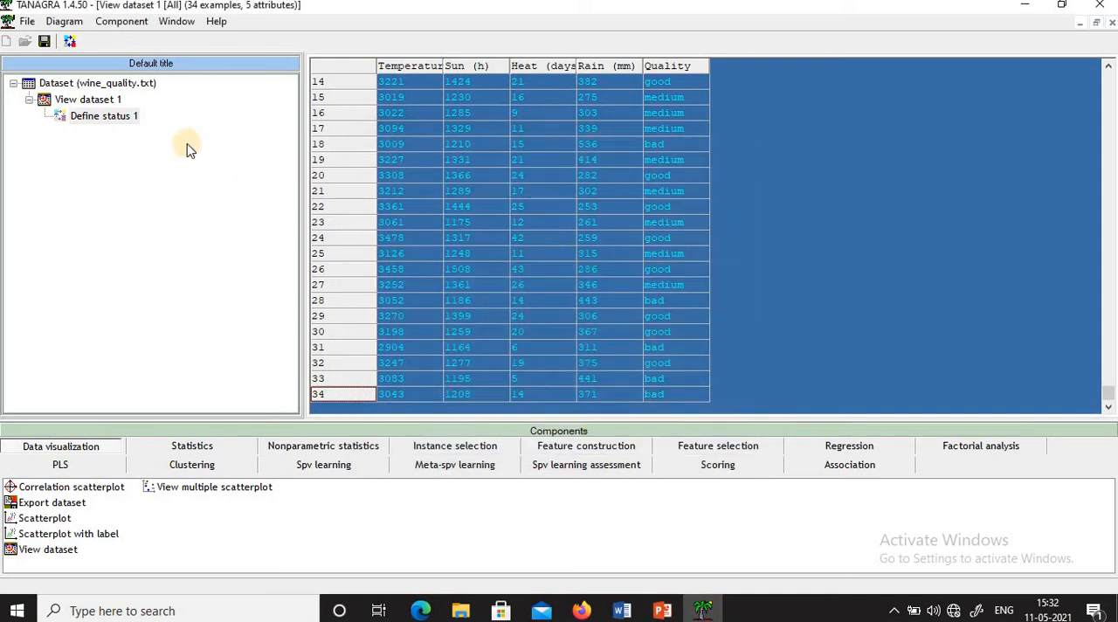
pyautogui.click(128, 118)
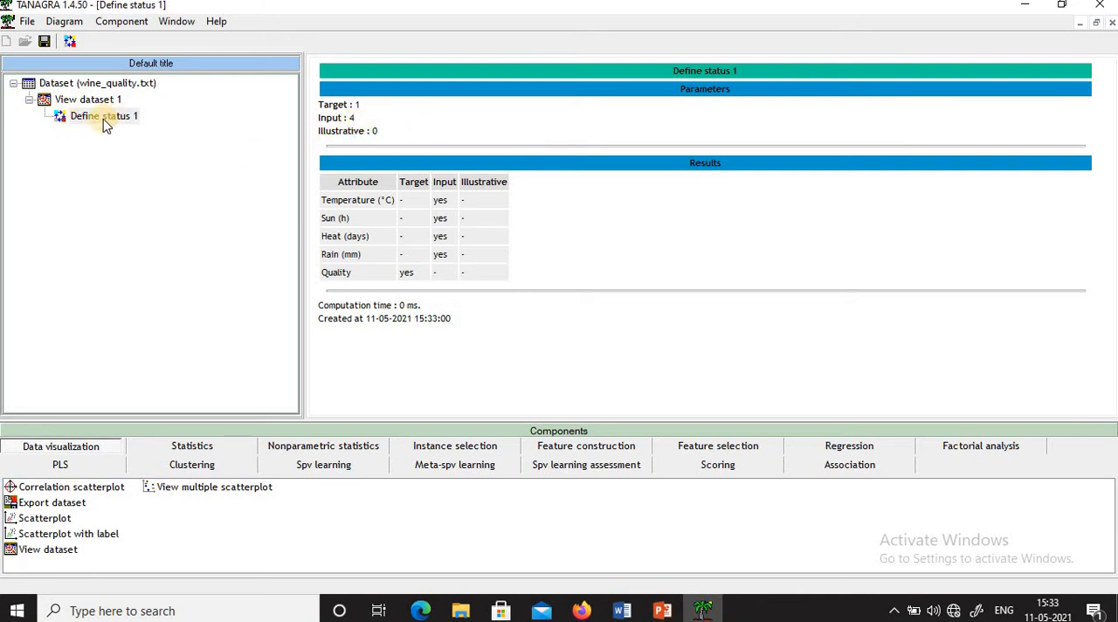
# - Add the C4.5 supervised learning component under Define status 1
pyautogui.click(324, 465)
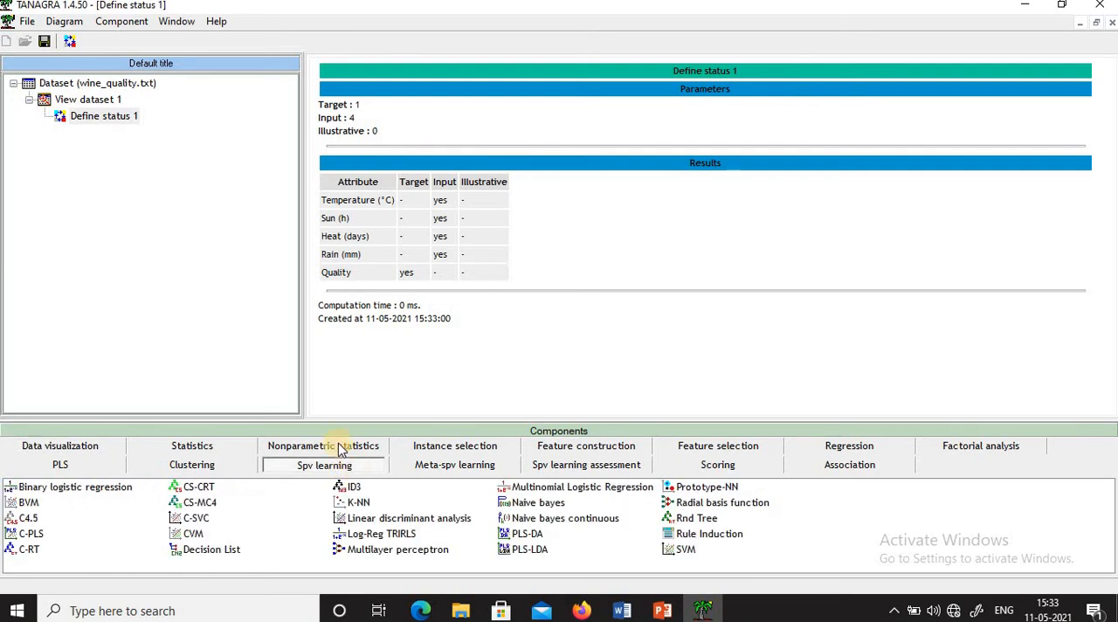
pyautogui.moveTo(30, 520)
pyautogui.click(29, 519)
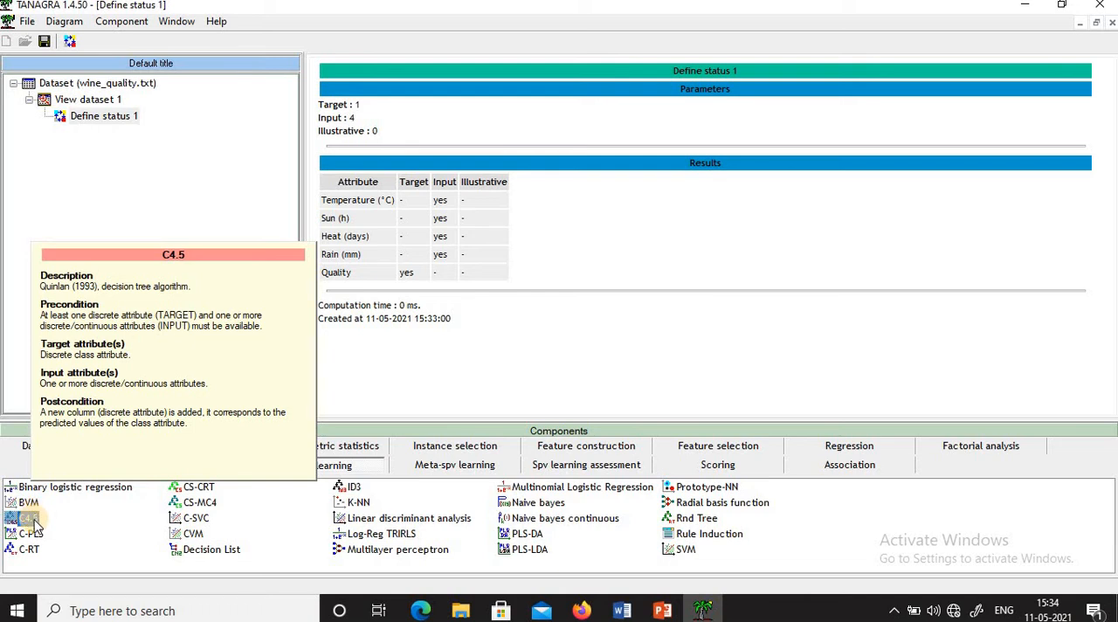
pyautogui.moveTo(33, 524); pyautogui.dragTo(104, 129)
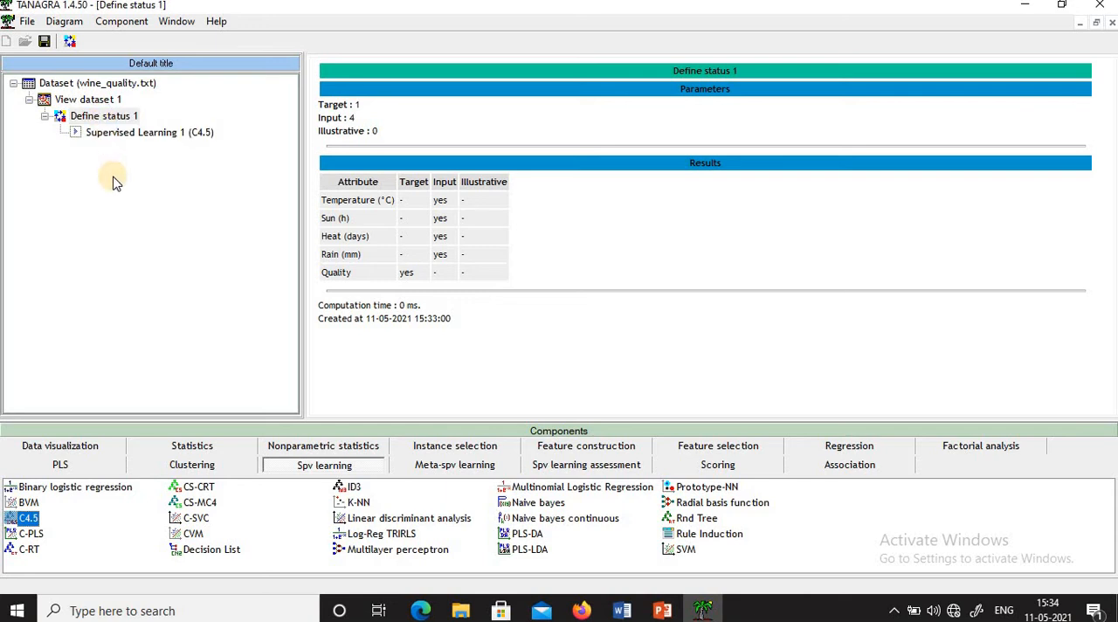
# - Execute the Supervised Learning 1 (C4.5) component
pyautogui.rightClick(153, 133)
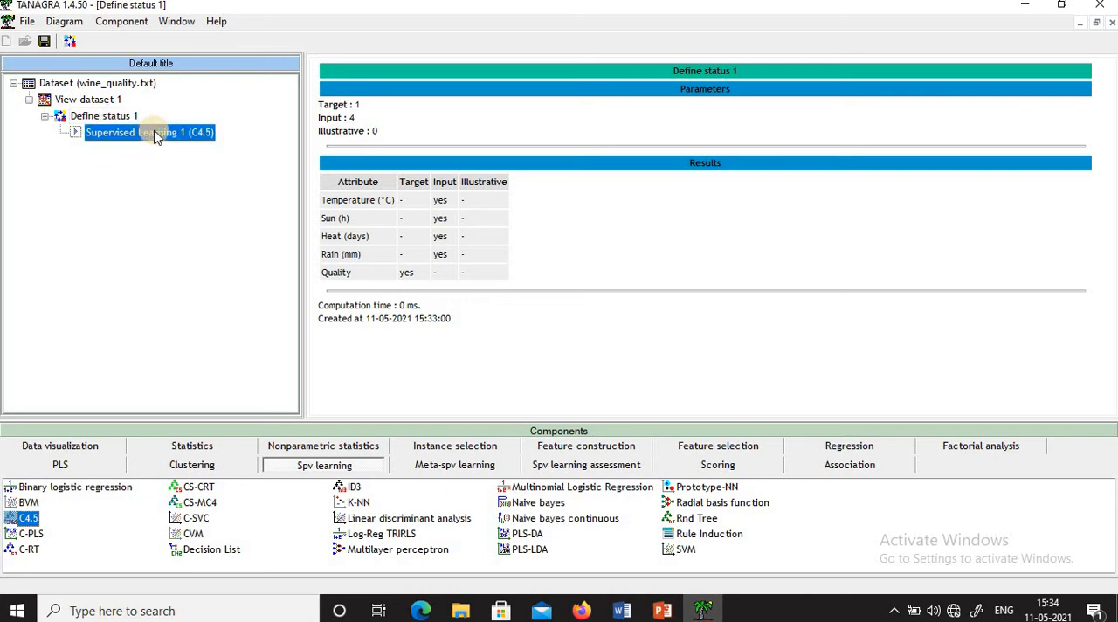
pyautogui.click(142, 131)
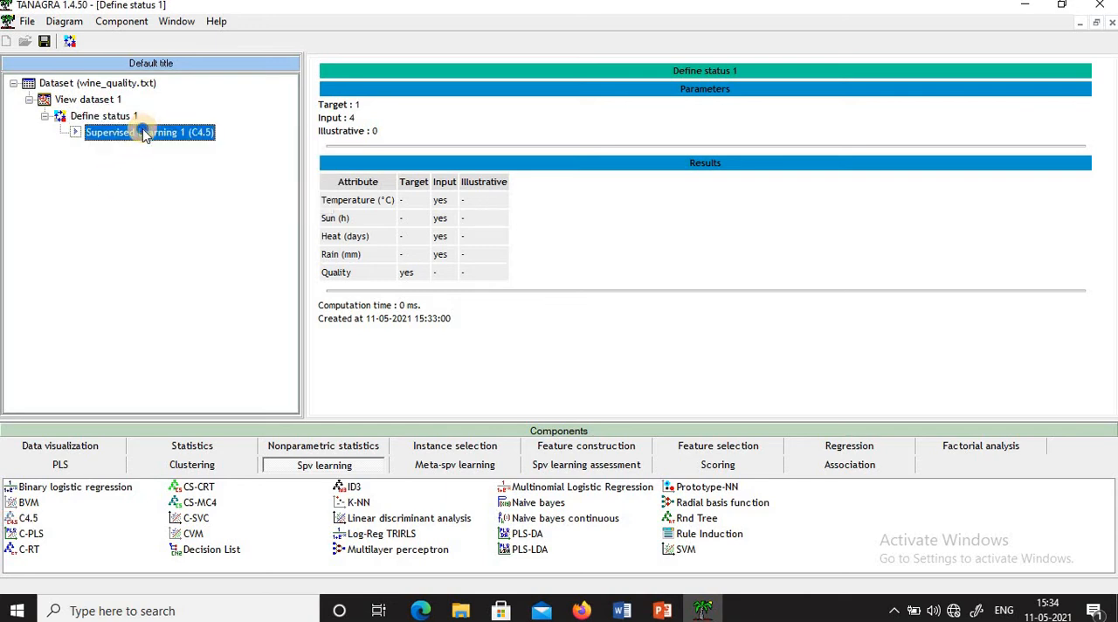
pyautogui.rightClick(144, 131)
pyautogui.click(191, 184)
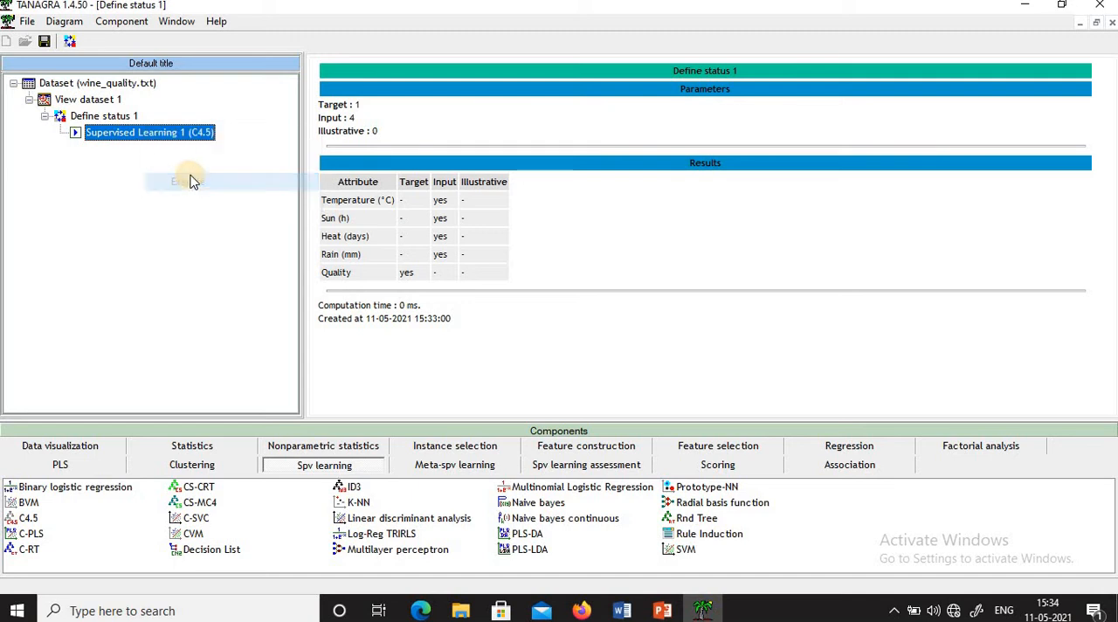
# - View the Supervised Learning 1 (C4.5) report and examine the classifier performances, tree description and decision tree rules
pyautogui.click(186, 132)
pyautogui.rightClick(186, 135)
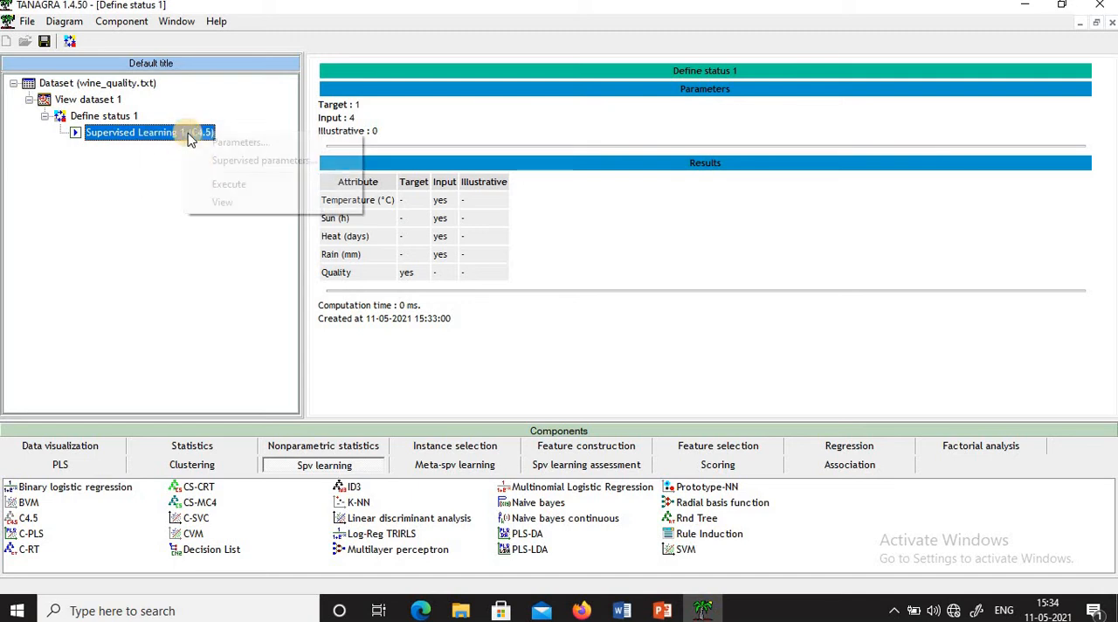
pyautogui.click(222, 203)
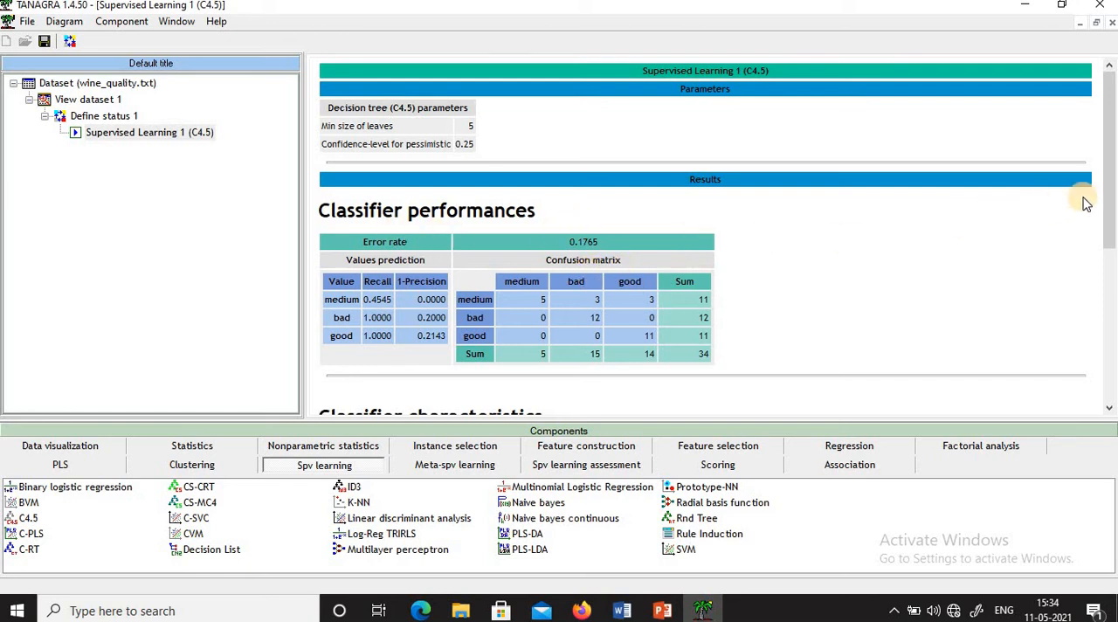
pyautogui.moveTo(1110, 194); pyautogui.dragTo(1111, 360)
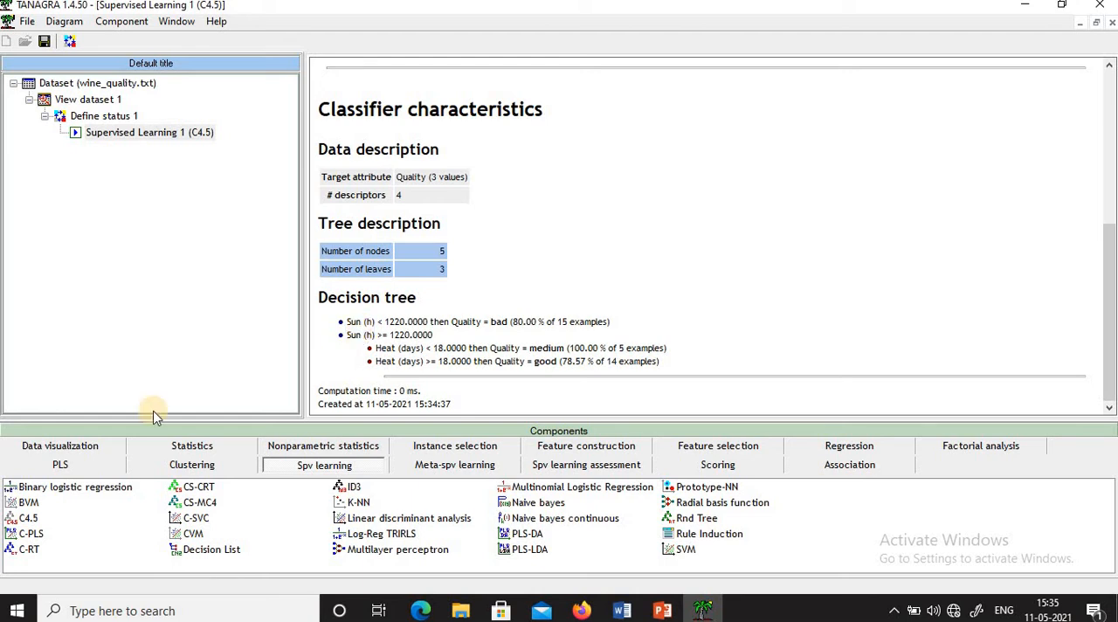
# - Shrink the Tanagra window, bring up C45 tree Wine.docx in Word, and arrange both side by side with the decision tree rules in view
pyautogui.moveTo(41, 521)
pyautogui.click(1097, 24)
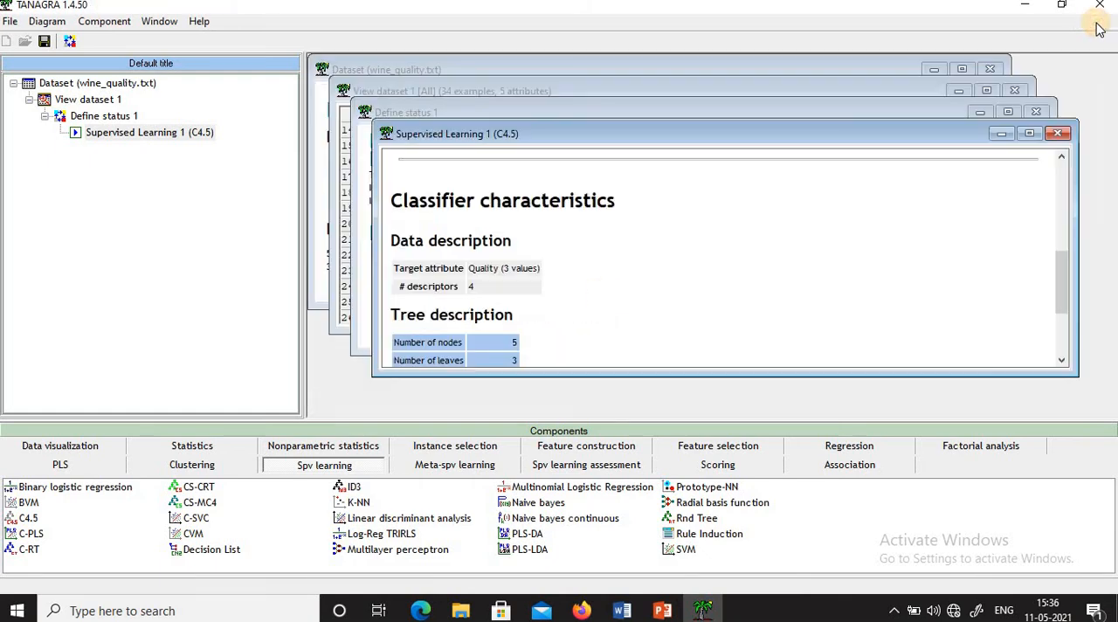
pyautogui.click(1028, 132)
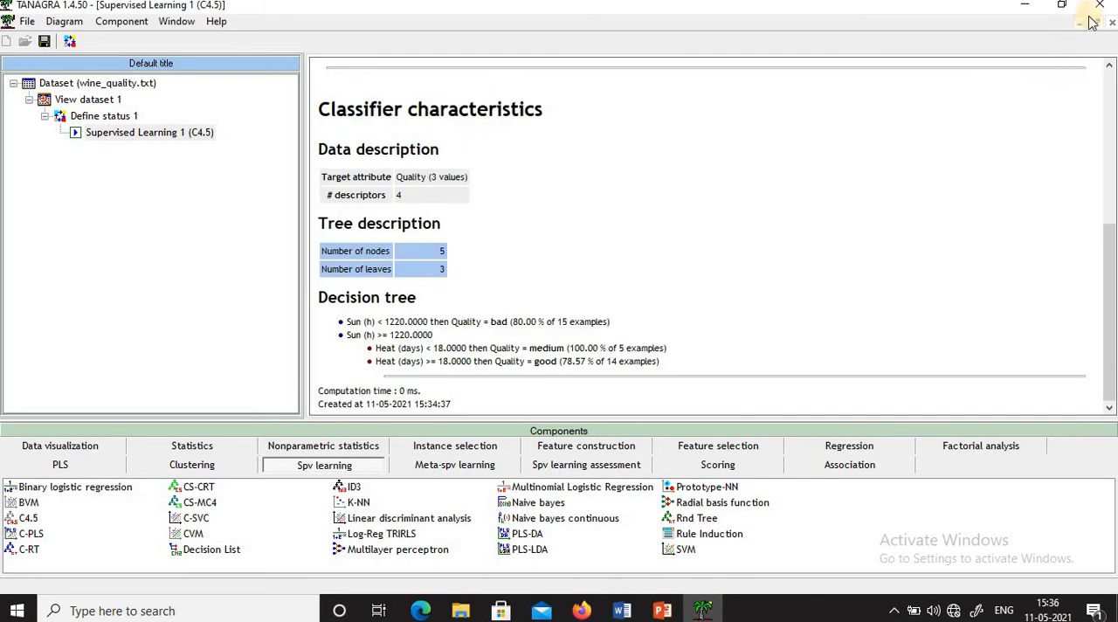
pyautogui.click(1062, 6)
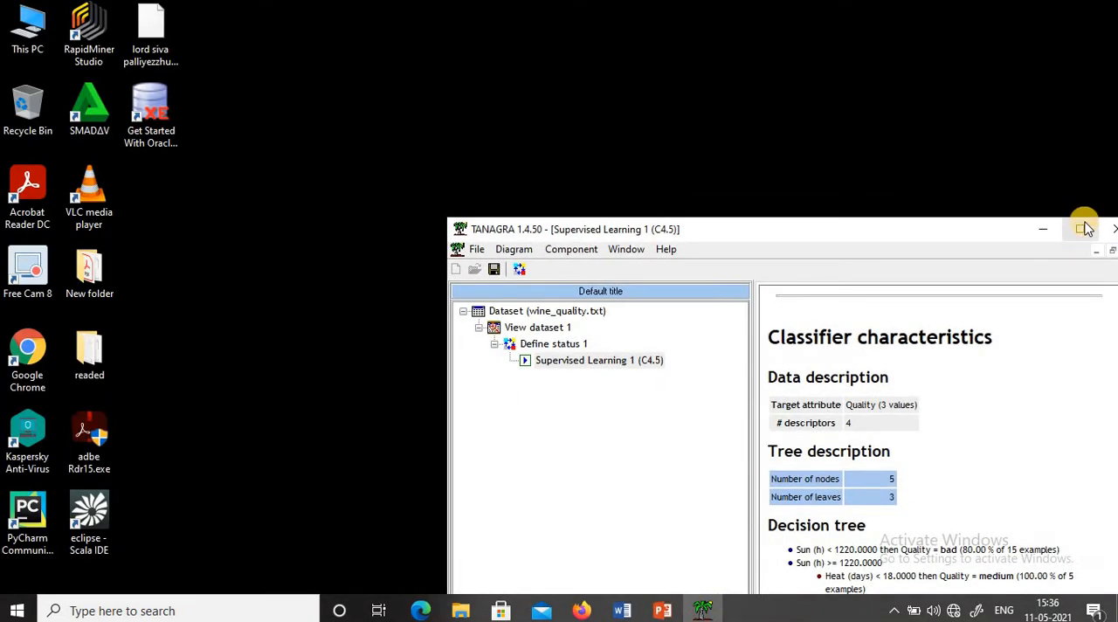
pyautogui.click(621, 611)
pyautogui.click(604, 553)
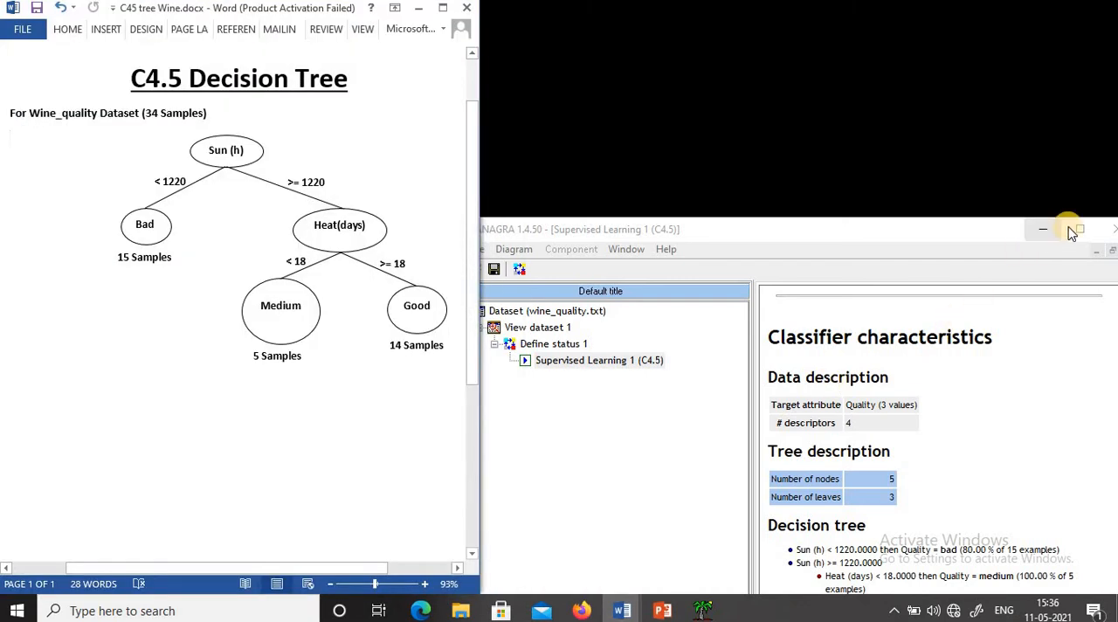
pyautogui.moveTo(1007, 228); pyautogui.dragTo(1035, 19)
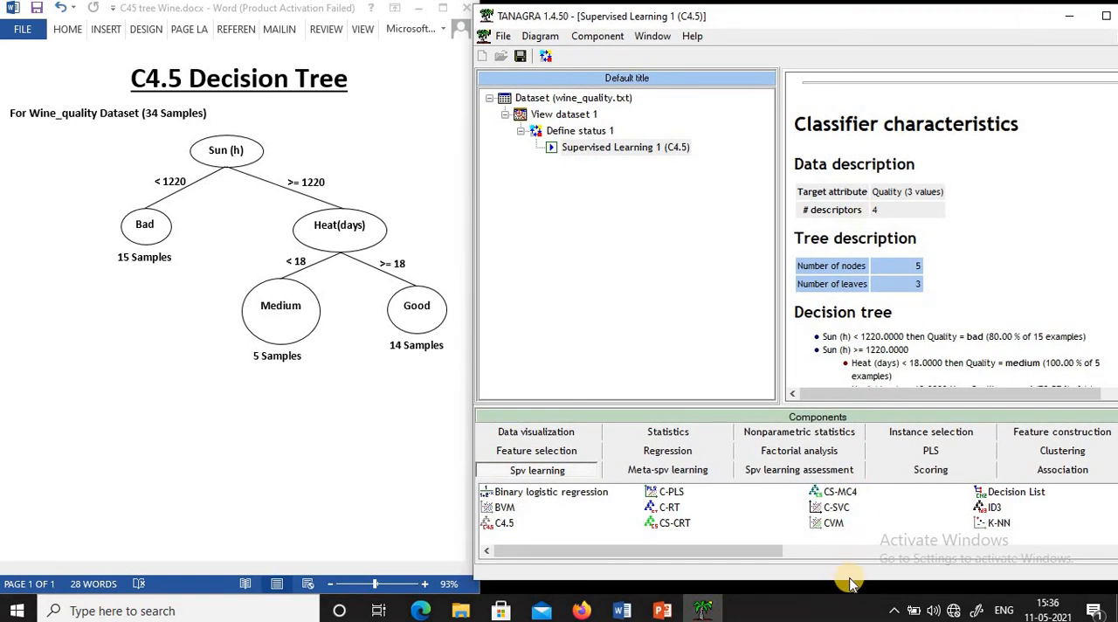
pyautogui.moveTo(851, 580); pyautogui.dragTo(856, 594)
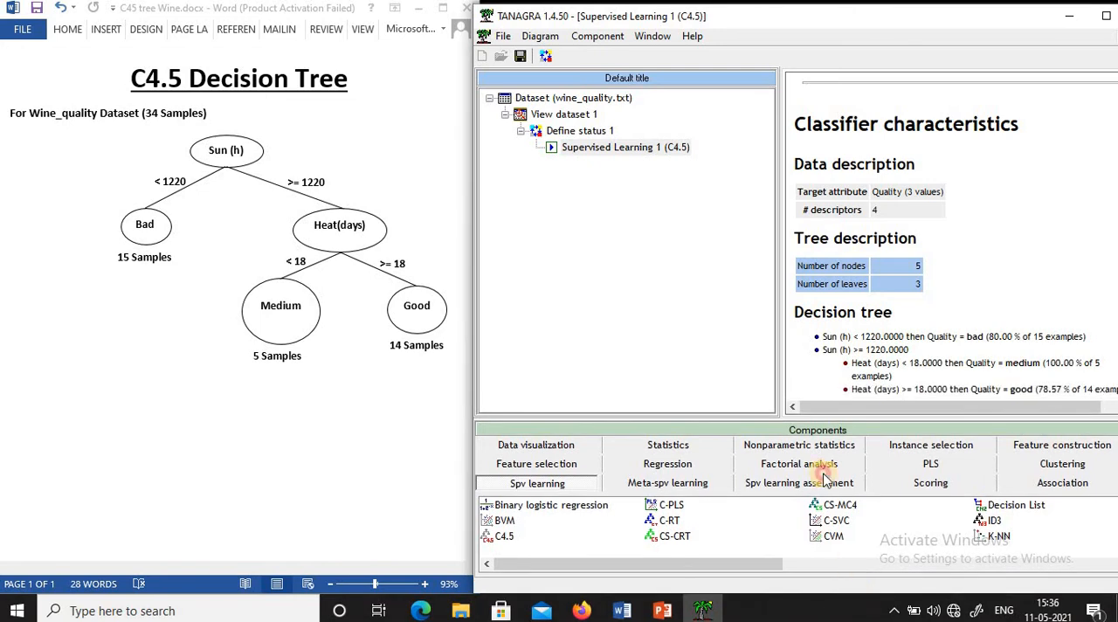